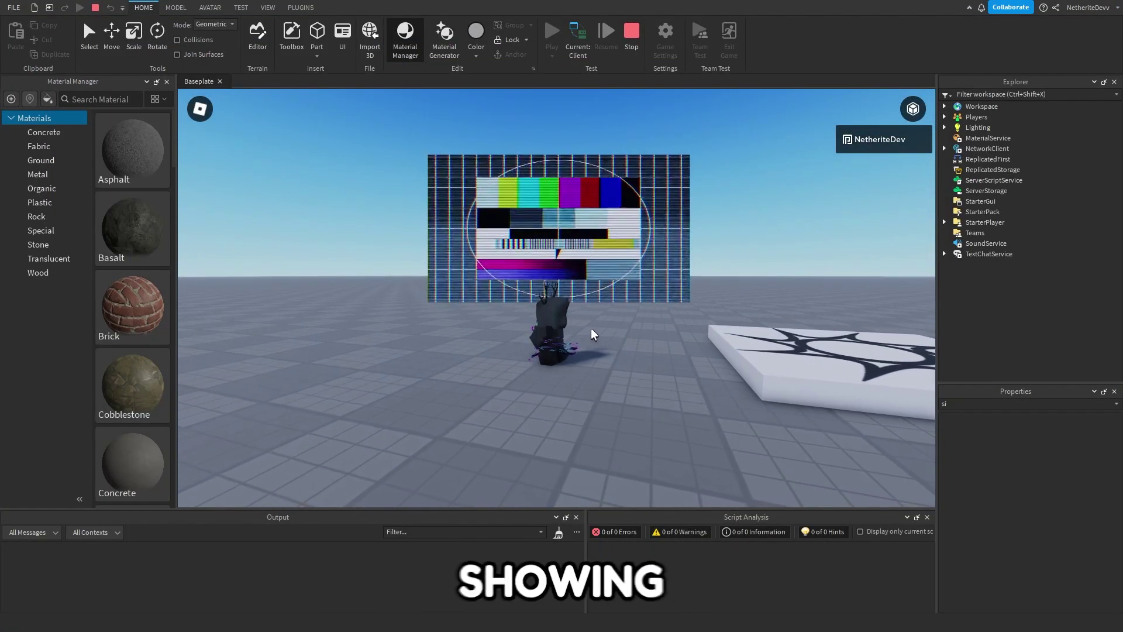
# Walk the character around in the play test to view the video screen from different angles
pyautogui.press('d')
pyautogui.press('w')
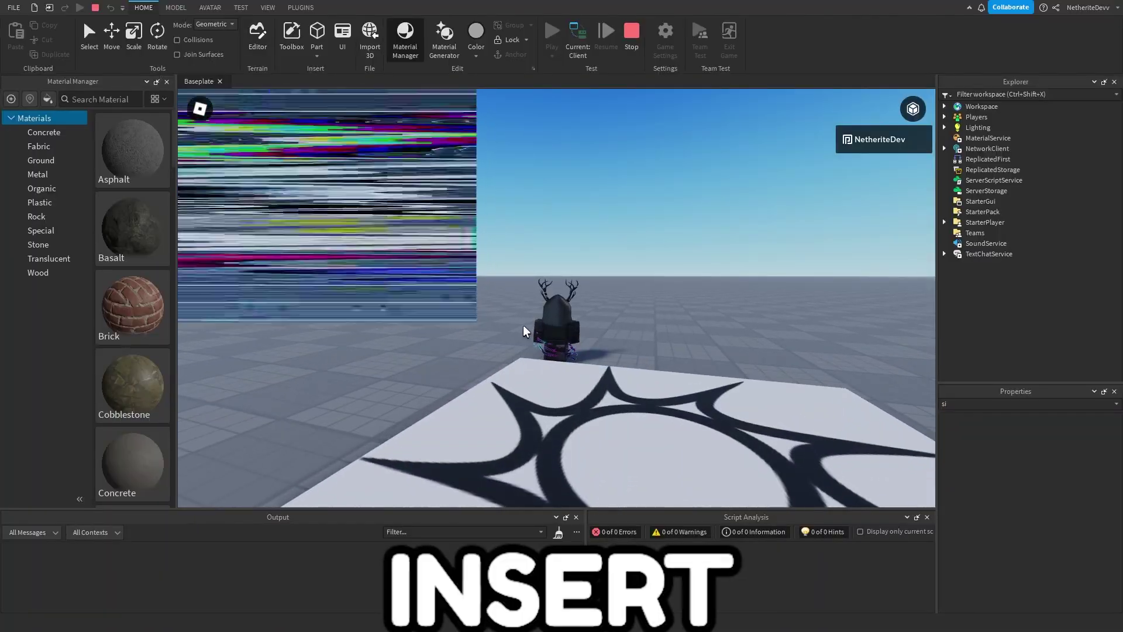
pyautogui.moveTo(524, 325); pyautogui.dragTo(519, 325, button='right')
pyautogui.press('s')
pyautogui.press('a')
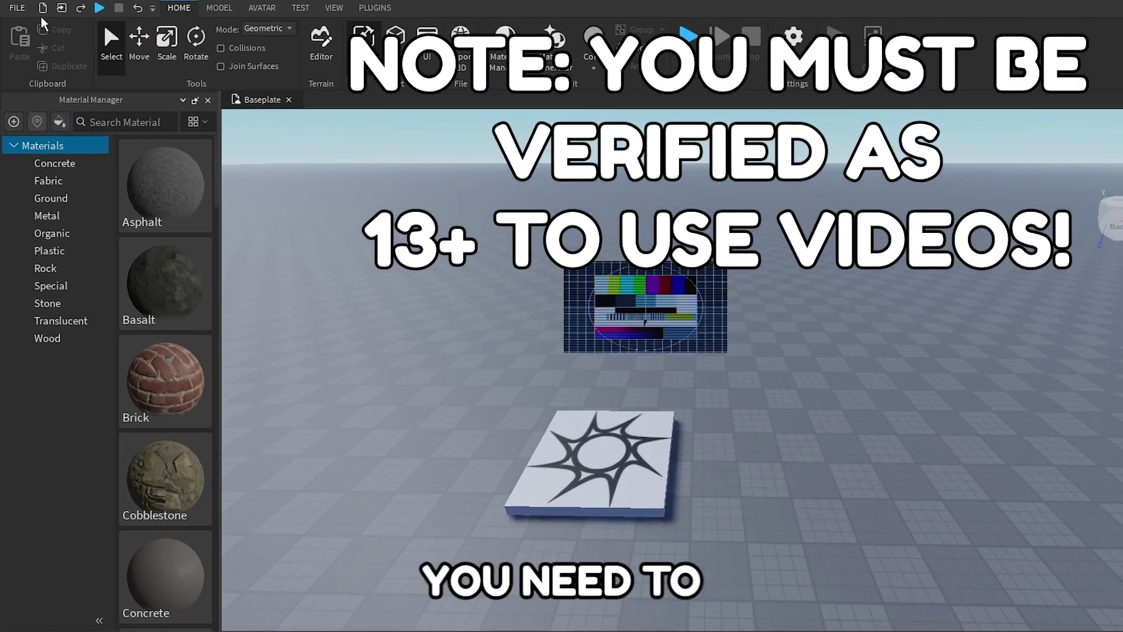
# Save the beta features with Video Uploads enabled
pyautogui.click(13, 7)
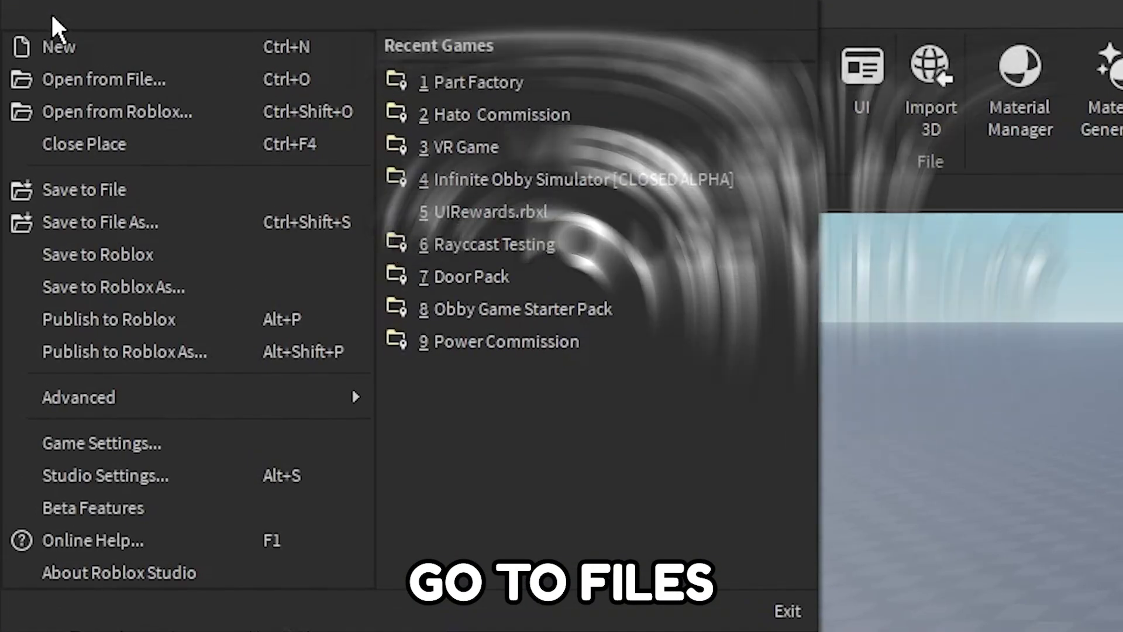
pyautogui.click(241, 502)
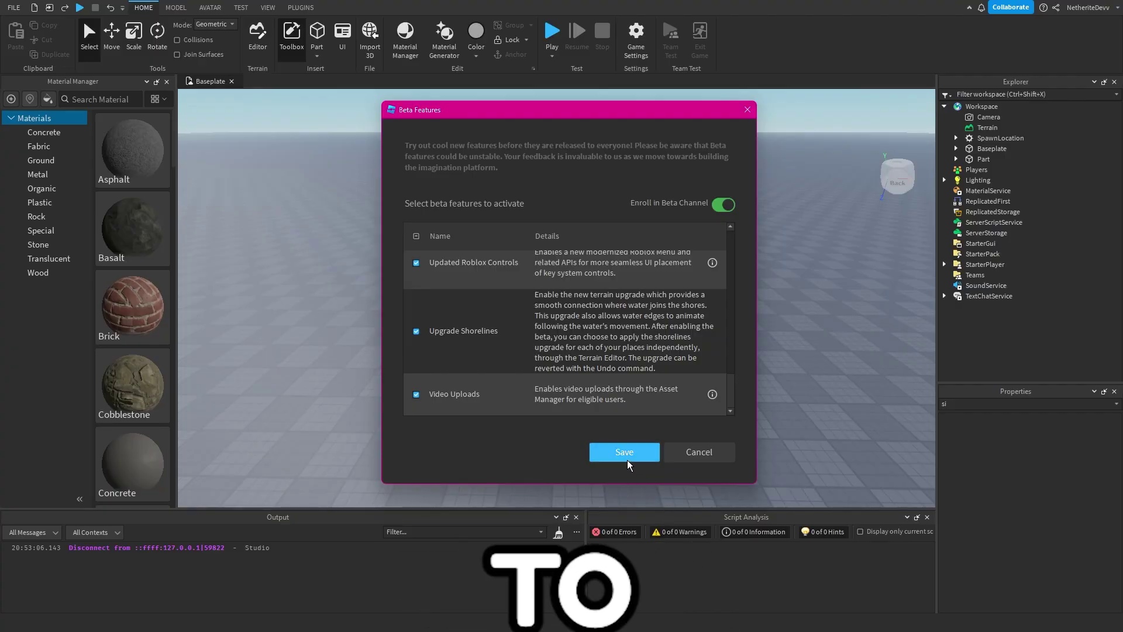
pyautogui.click(662, 566)
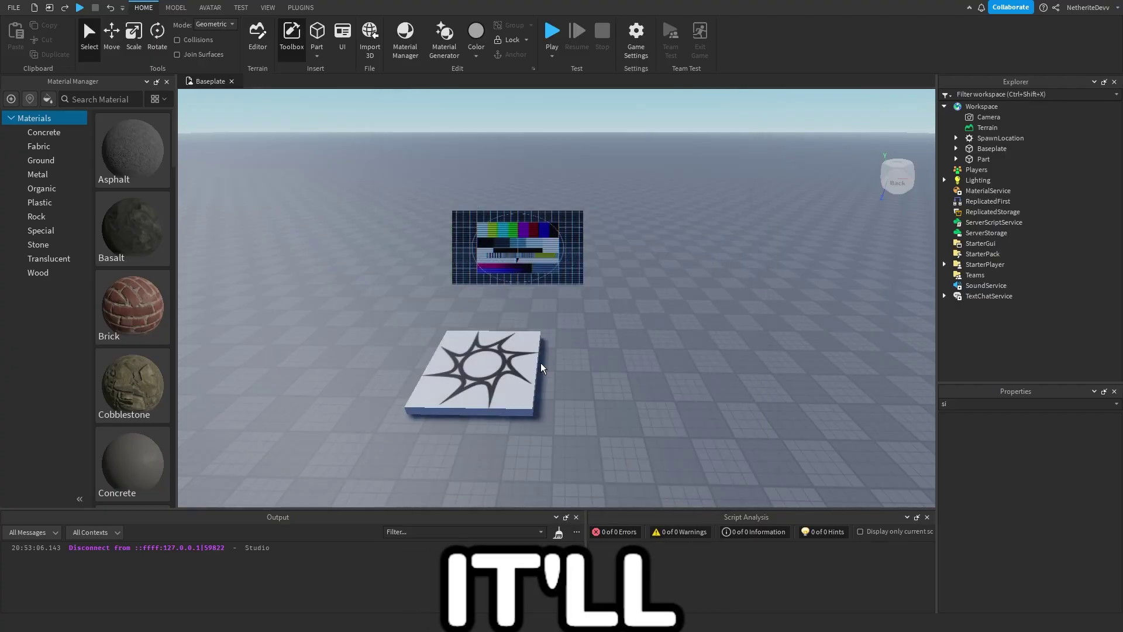
pyautogui.moveTo(629, 364); pyautogui.dragTo(627, 368, button='right')
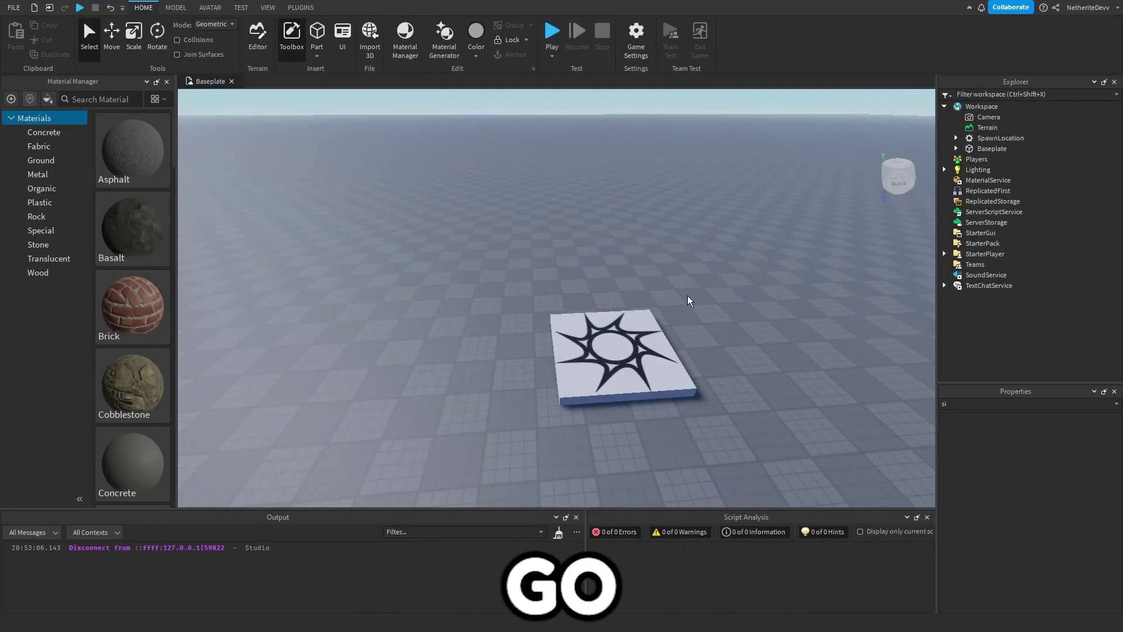
pyautogui.press('w')
pyautogui.moveTo(628, 277); pyautogui.dragTo(626, 276, button='right')
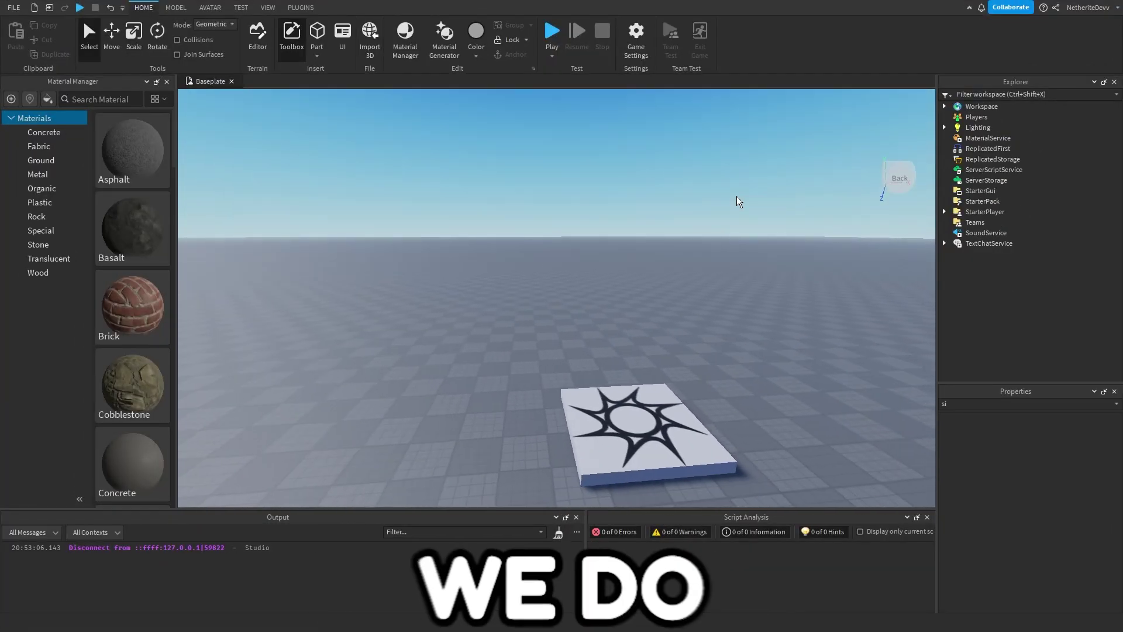
pyautogui.press('w')
pyautogui.moveTo(736, 196); pyautogui.dragTo(736, 196, button='right')
pyautogui.press('s')
pyautogui.press('d')
pyautogui.press('w')
pyautogui.moveTo(692, 236); pyautogui.dragTo(693, 236, button='right')
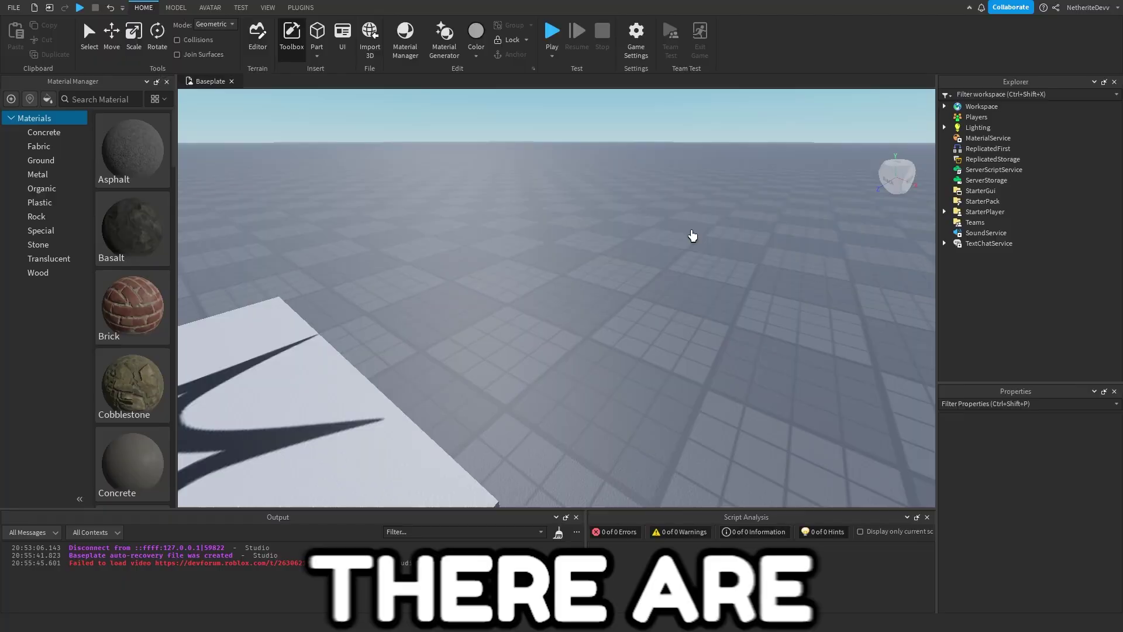
pyautogui.press('d')
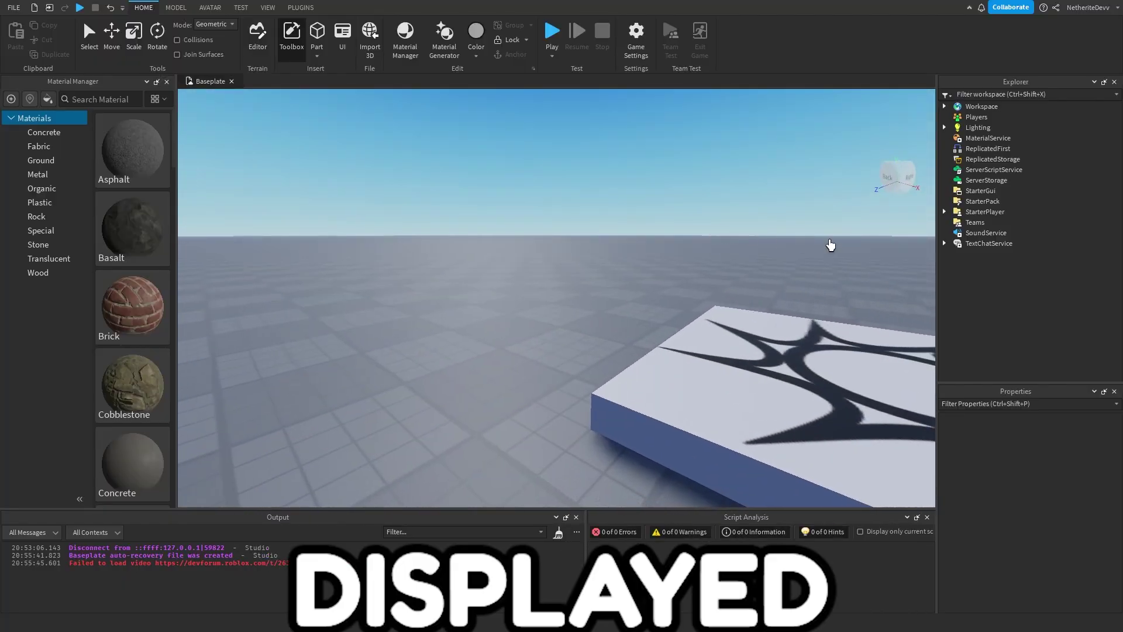
pyautogui.click(1003, 191)
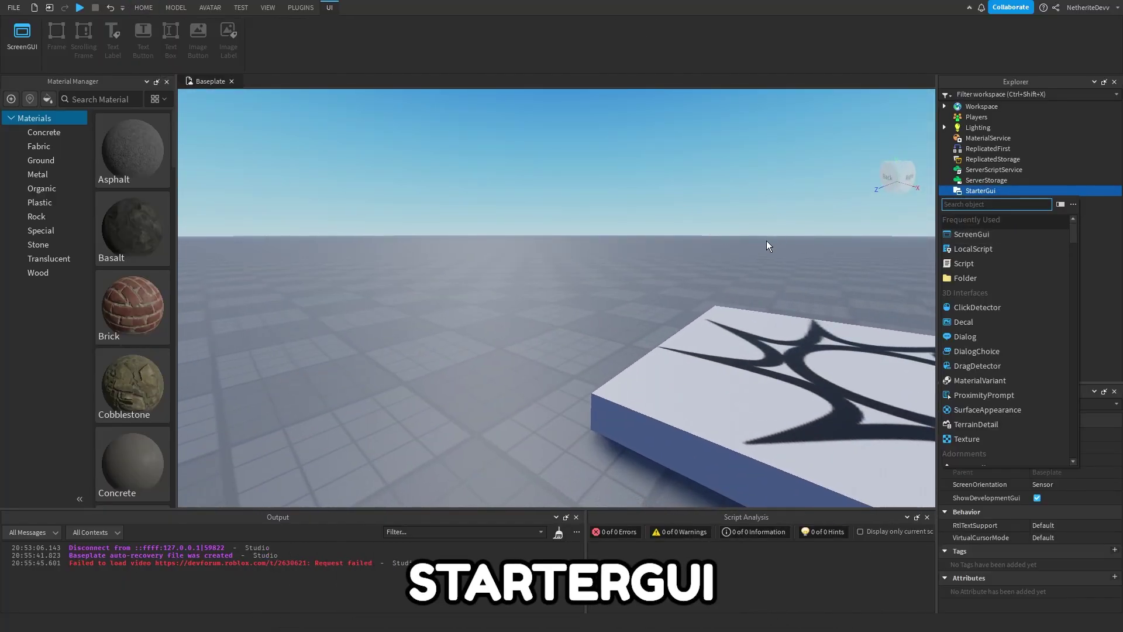
pyautogui.moveTo(607, 209); pyautogui.dragTo(606, 209, button='right')
pyautogui.scroll(-5, 446, 221)
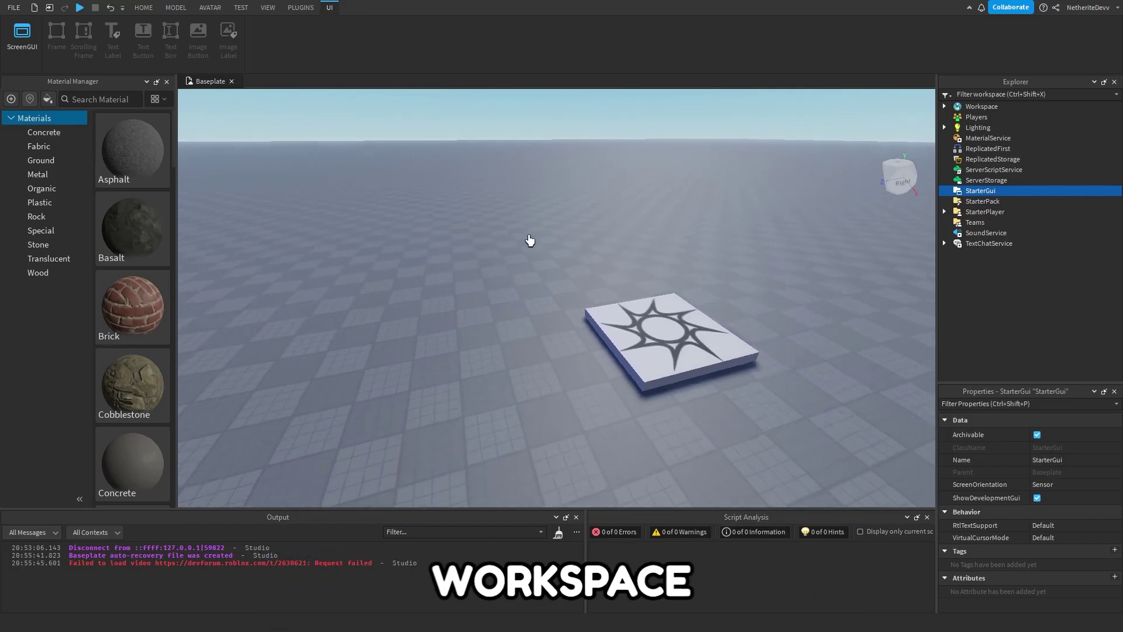
pyautogui.scroll(-3, 674, 203)
pyautogui.moveTo(674, 203); pyautogui.dragTo(675, 205, button='right')
pyautogui.press('w')
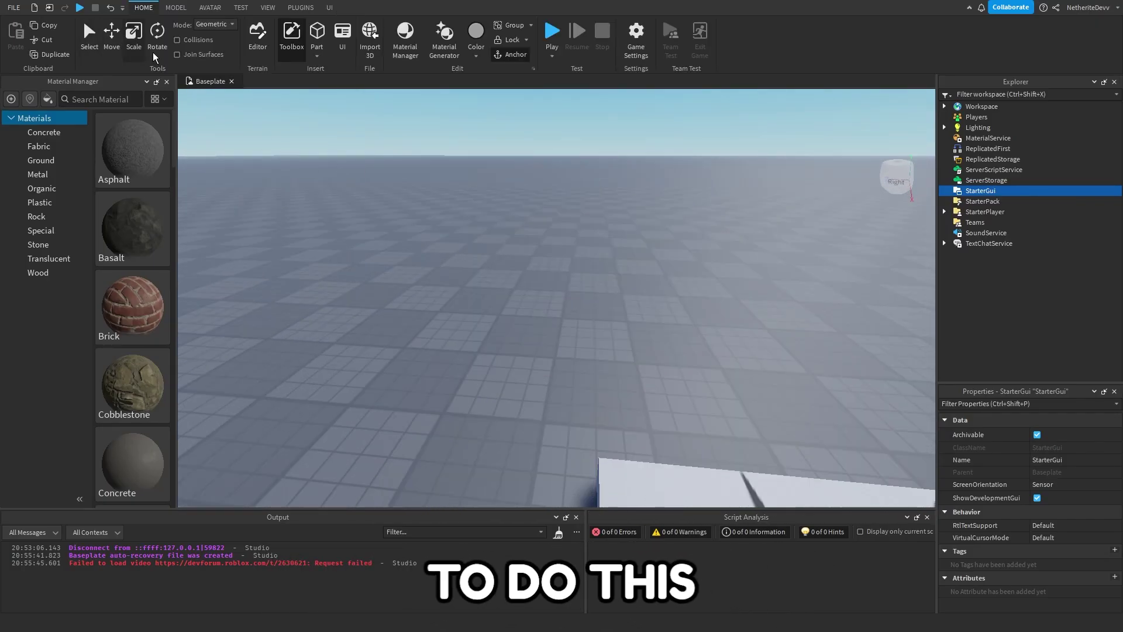
# Insert a part into the workspace, enlarged into a flat upright screen and anchored
pyautogui.click(317, 33)
pyautogui.click(1023, 403)
pyautogui.write('an')
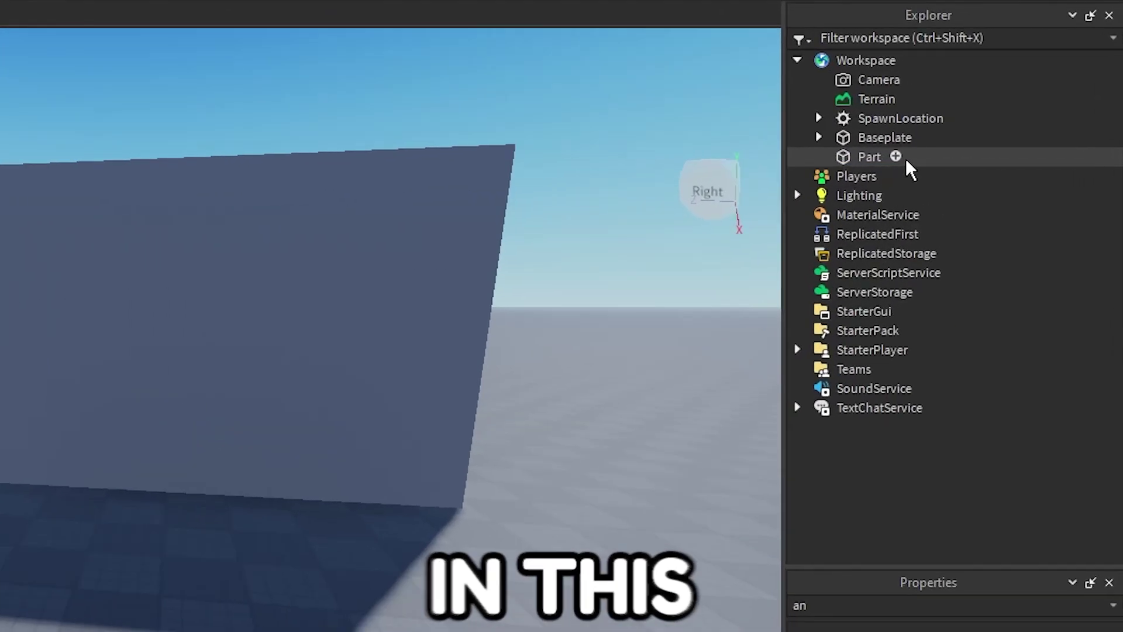
# Add a SurfaceGui to the part and a VideoFrame inside that SurfaceGui
pyautogui.click(997, 159)
pyautogui.write('s')
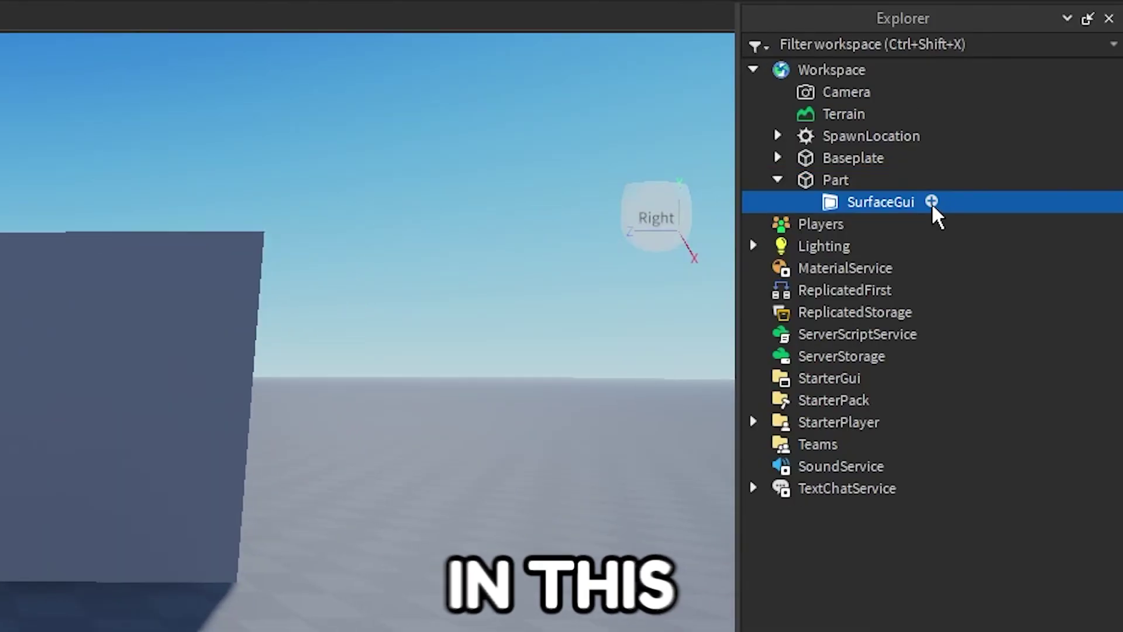
pyautogui.click(930, 202)
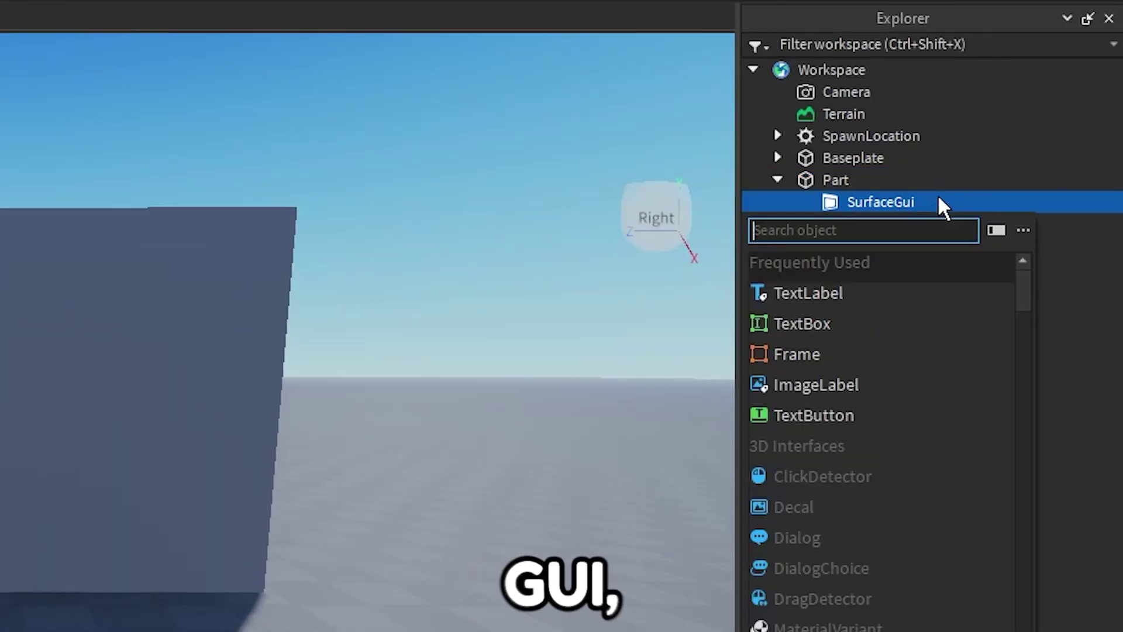
pyautogui.write('v')
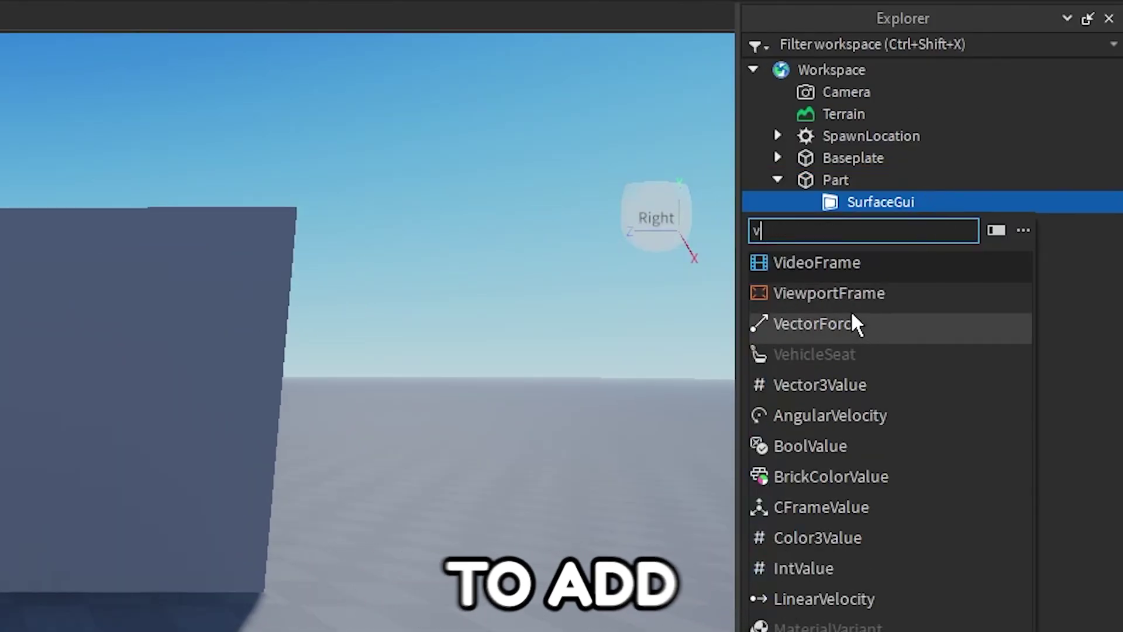
pyautogui.click(821, 261)
pyautogui.scroll(-2, 791, 228)
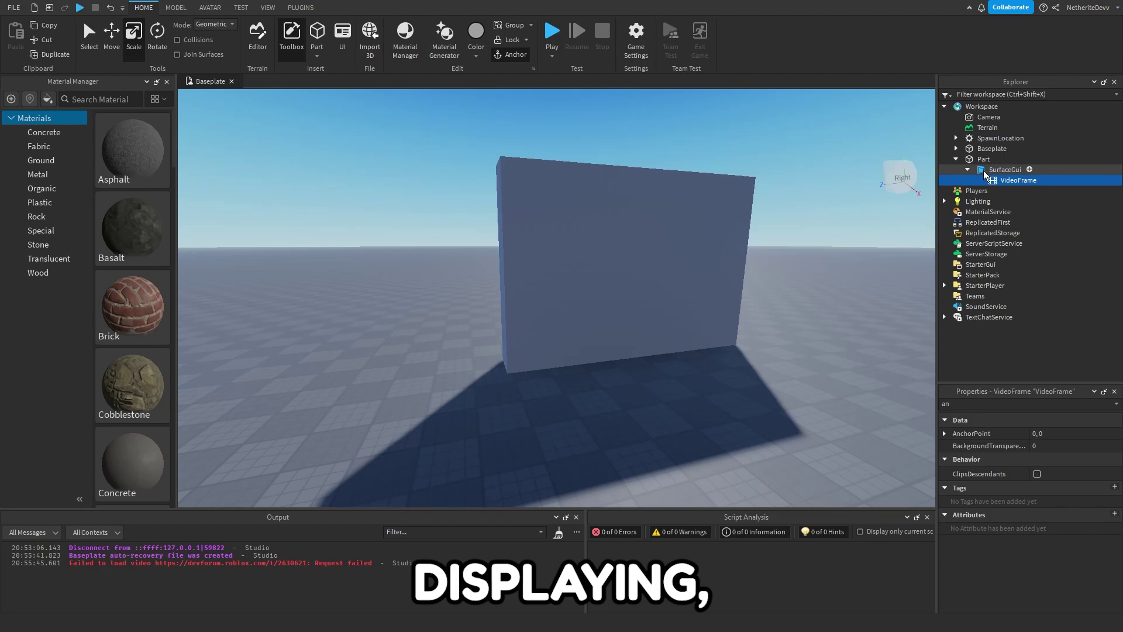
# Set the SurfaceGui's Face property to Right and check which side of the part it covers
pyautogui.click(984, 170)
pyautogui.press('BackSpace')
pyautogui.press('BackSpace')
pyautogui.write('fac')
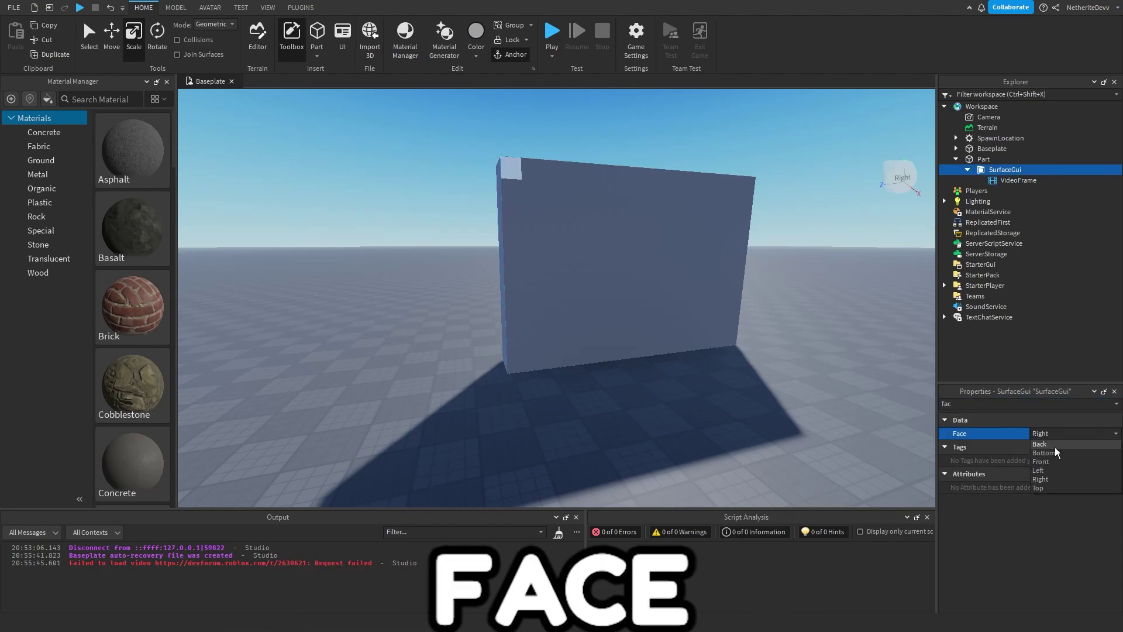
pyautogui.click(1056, 480)
pyautogui.press('w')
pyautogui.moveTo(660, 323); pyautogui.dragTo(660, 322, button='right')
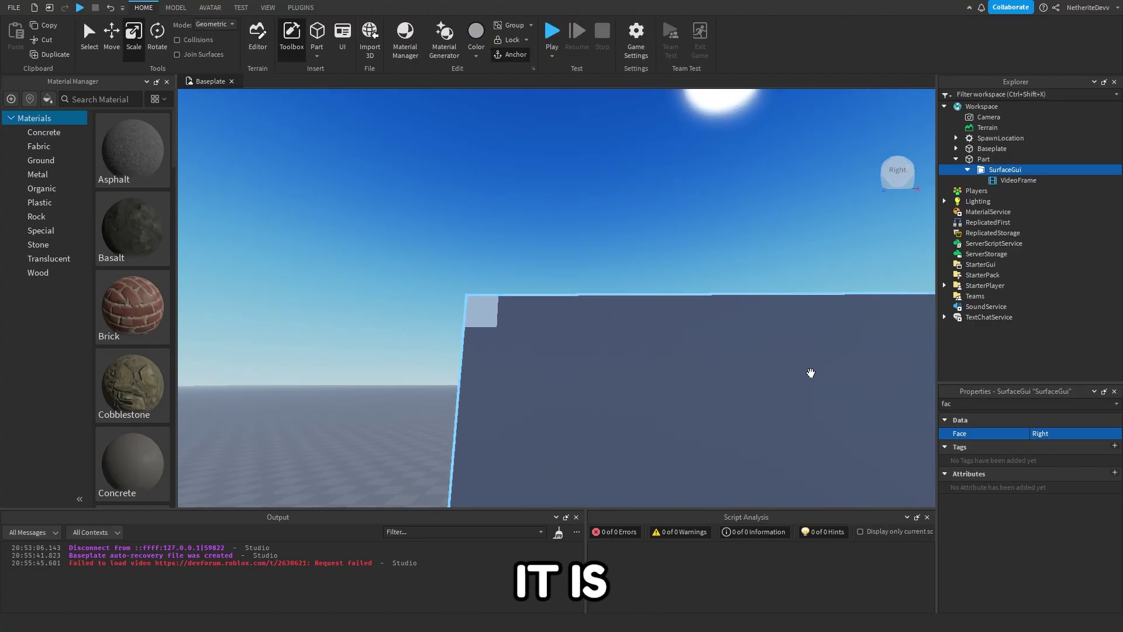
pyautogui.press('s')
# Set the VideoFrame's Size to 1,0,1,0 so it fills the whole face of the part
pyautogui.click(1018, 180)
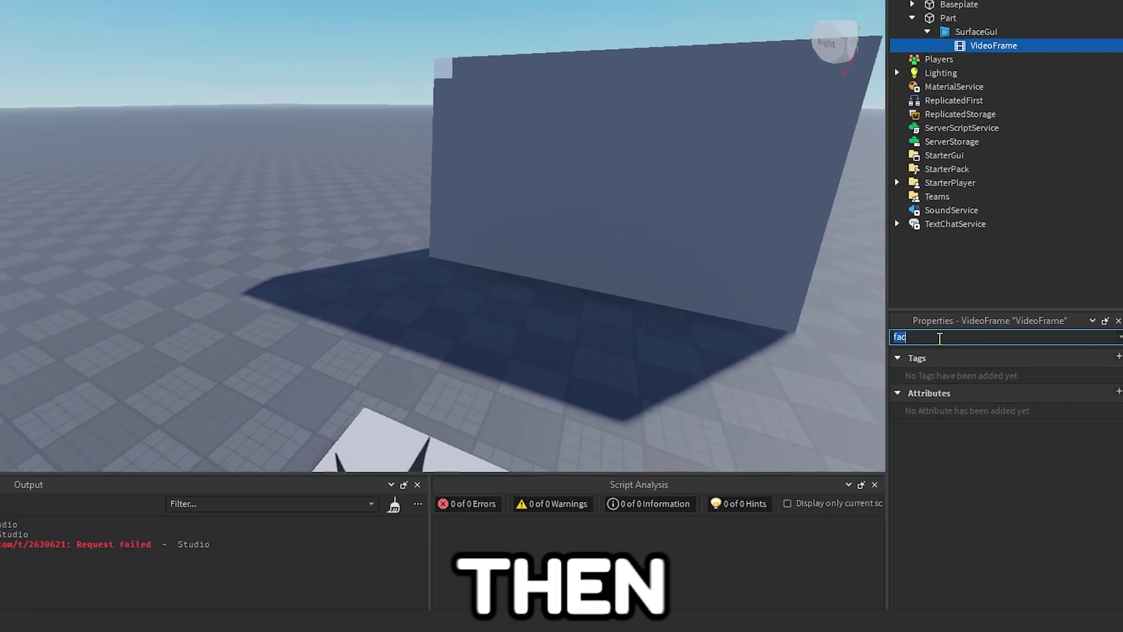
pyautogui.click(973, 405)
pyautogui.write('siz')
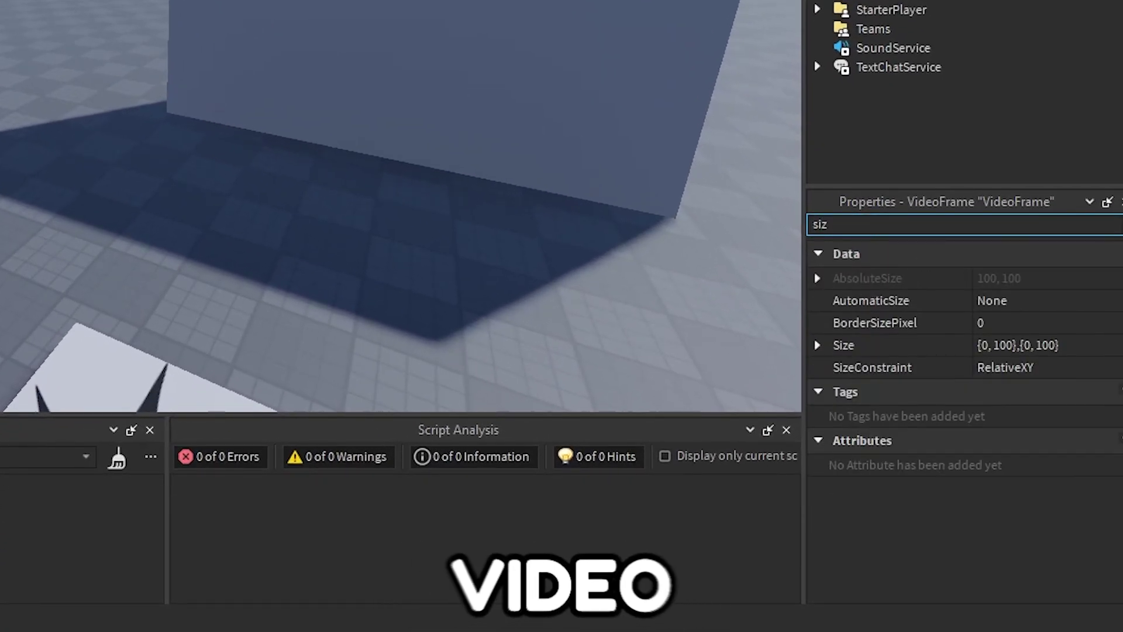
pyautogui.click(1053, 346)
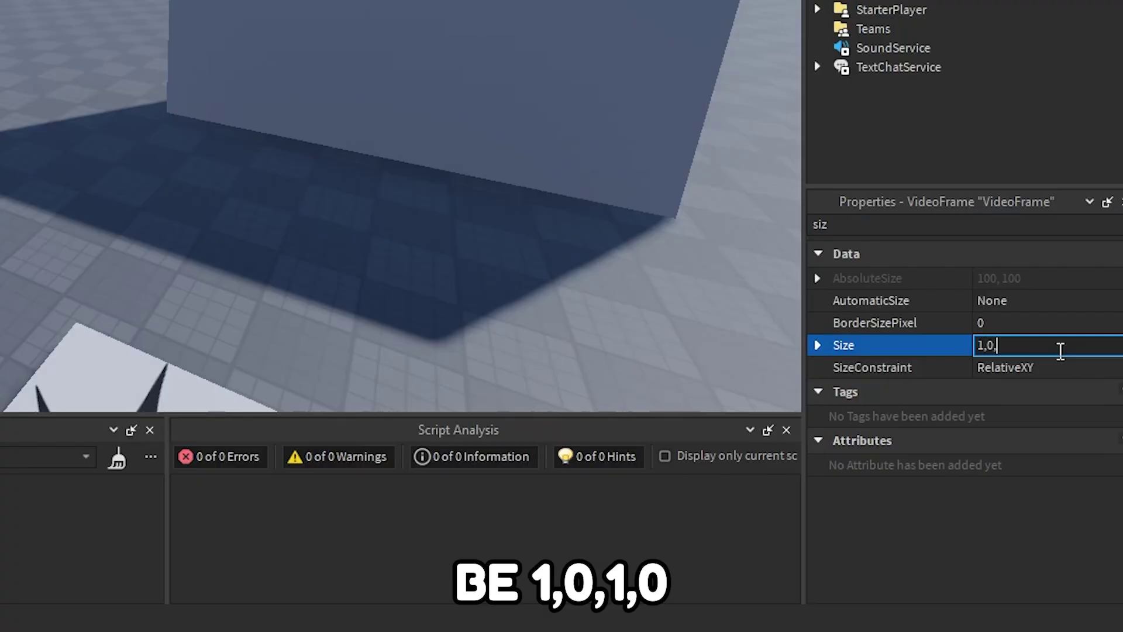
pyautogui.press('Return')
pyautogui.moveTo(510, 278); pyautogui.dragTo(510, 278, button='right')
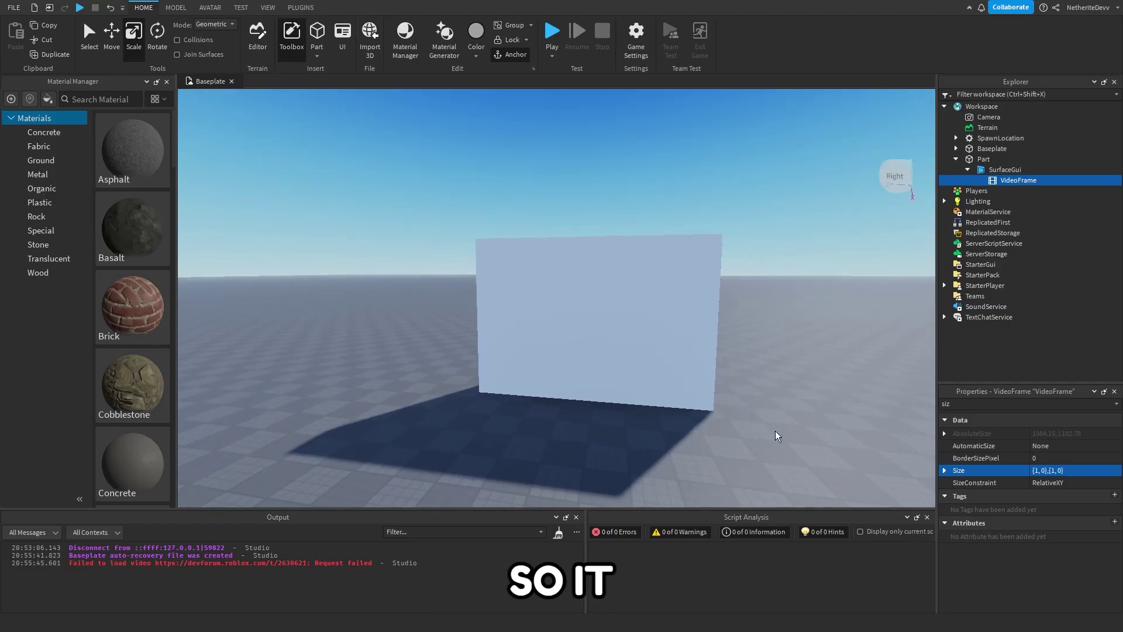
pyautogui.press('w')
pyautogui.press('a')
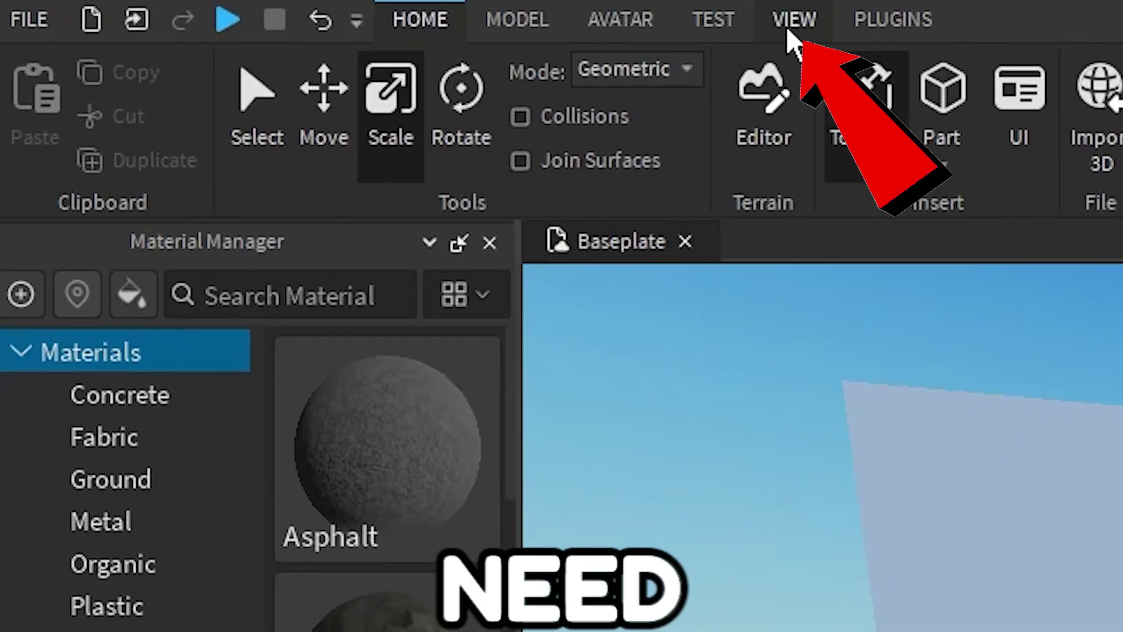
# Show the Asset Manager and save the game to Roblox as "Videoframe Tutorial" with Team Create turned off
pyautogui.click(796, 16)
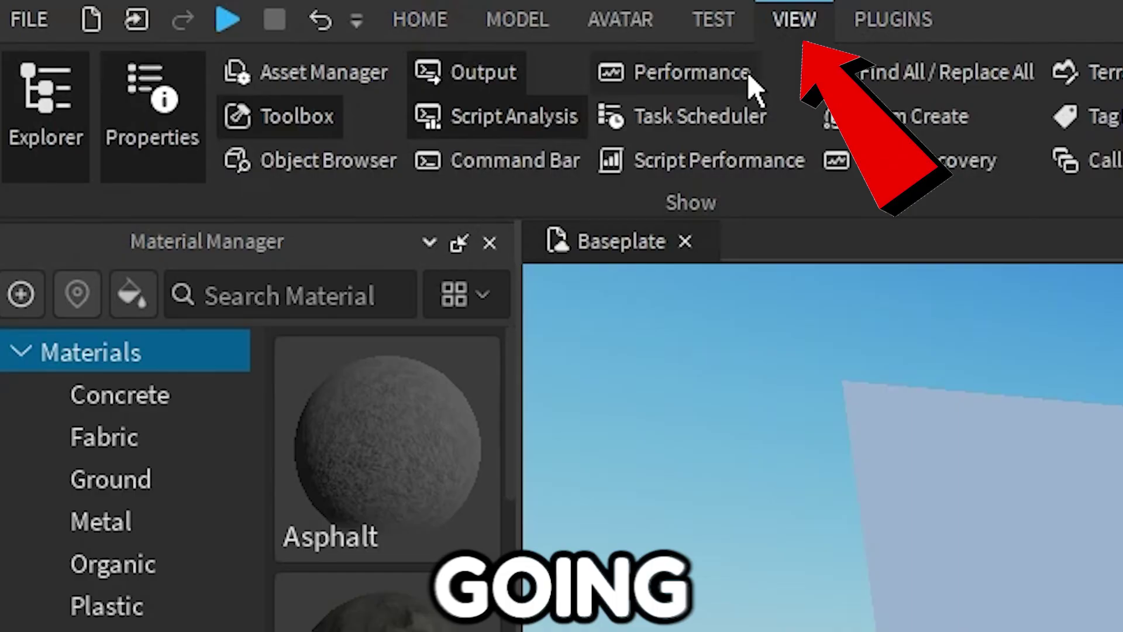
pyautogui.click(326, 88)
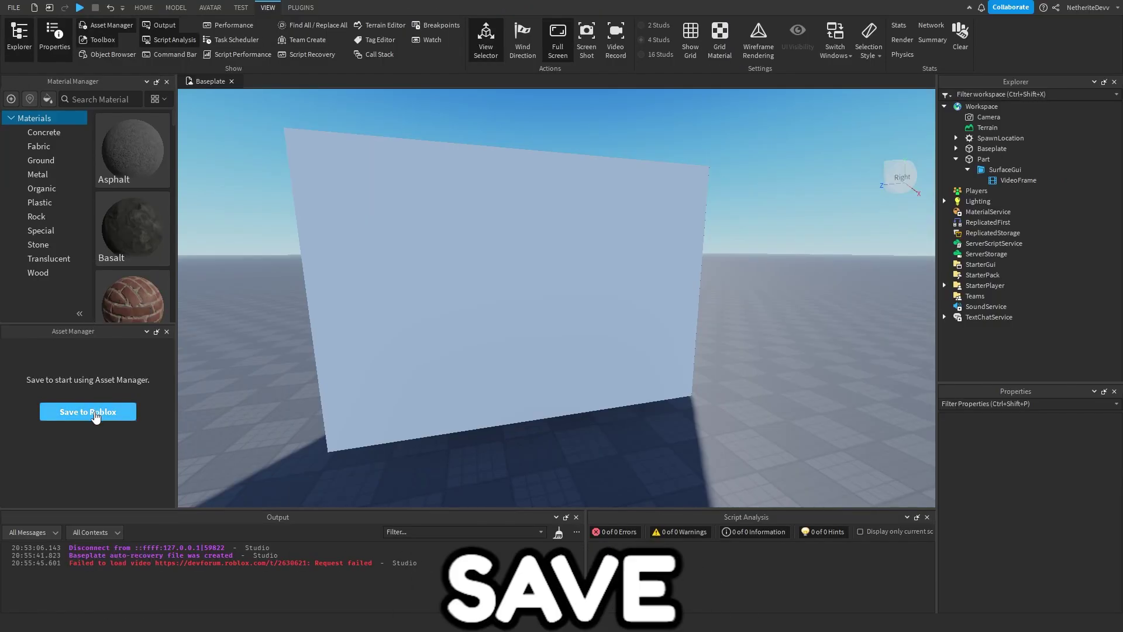
pyautogui.click(94, 414)
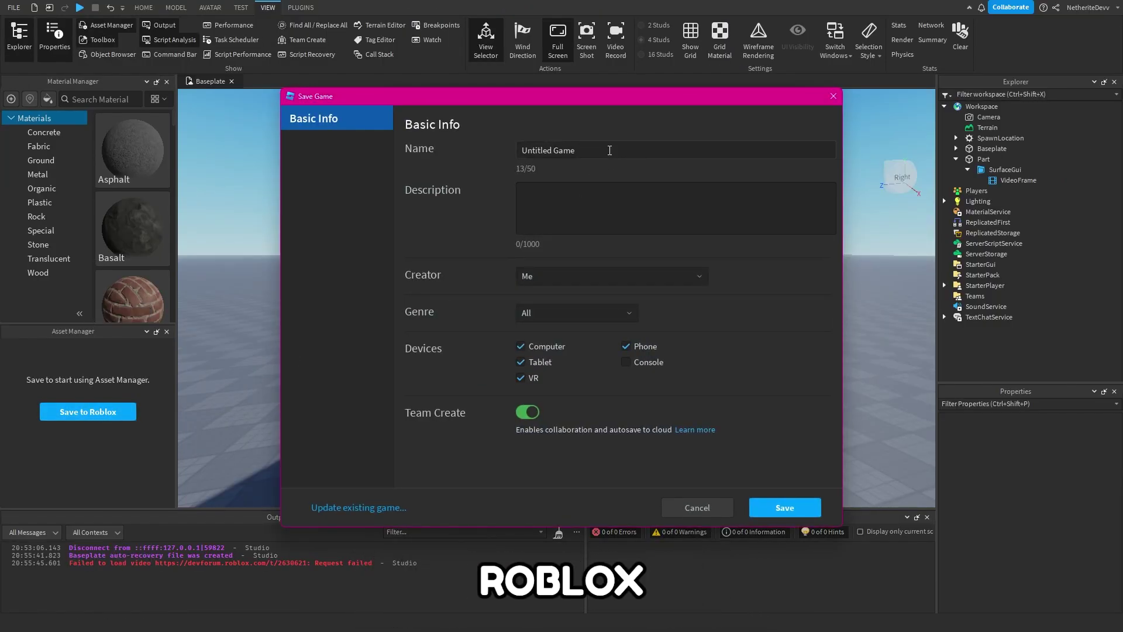
pyautogui.click(527, 412)
pyautogui.write('Videoframe Tutorial')
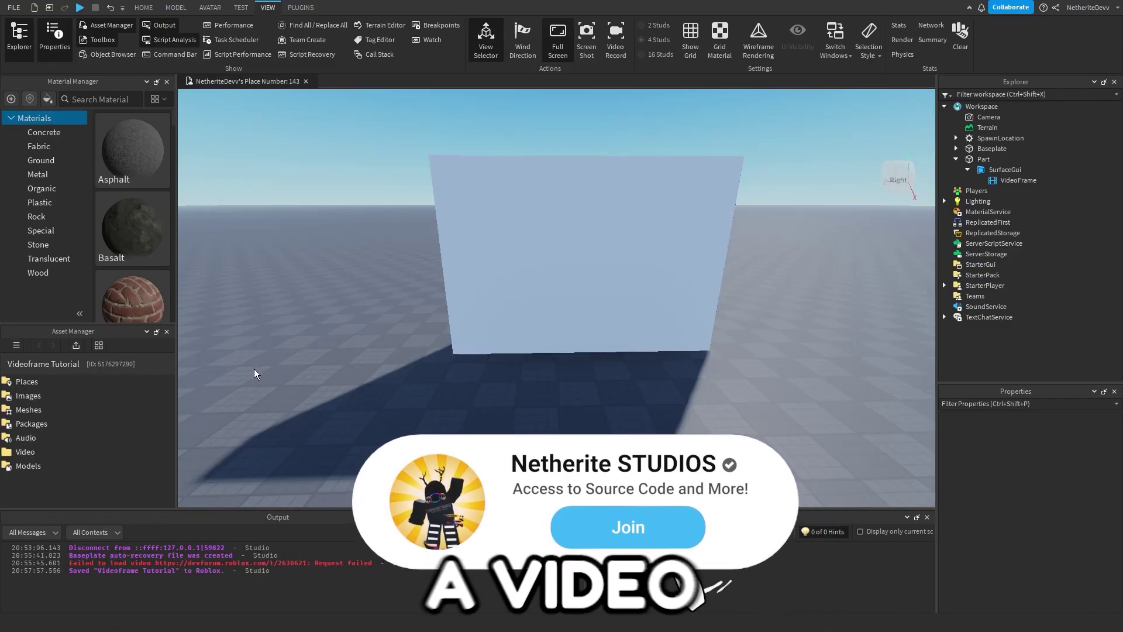
pyautogui.click(547, 337)
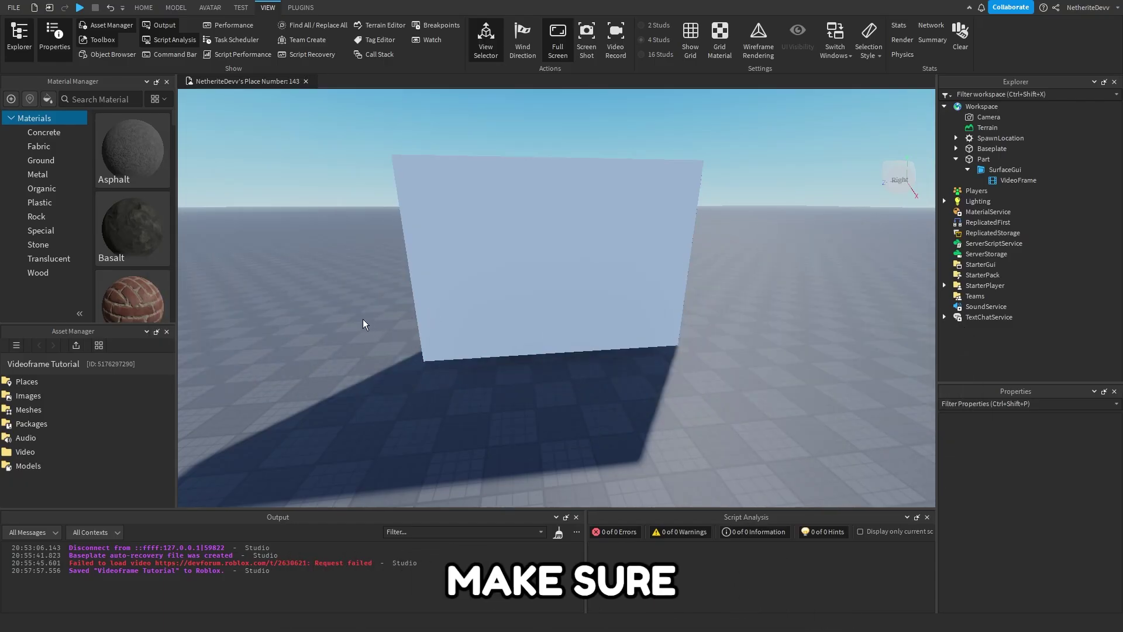
pyautogui.scroll(3, 360, 318)
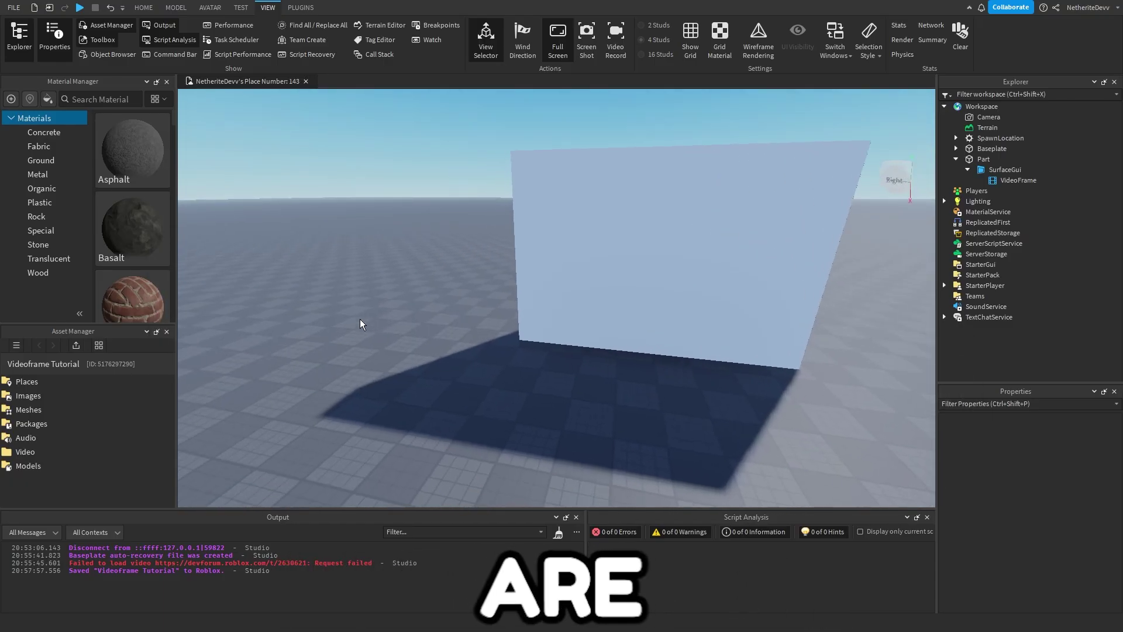
pyautogui.click(76, 345)
pyautogui.scroll(-10, 409, 226)
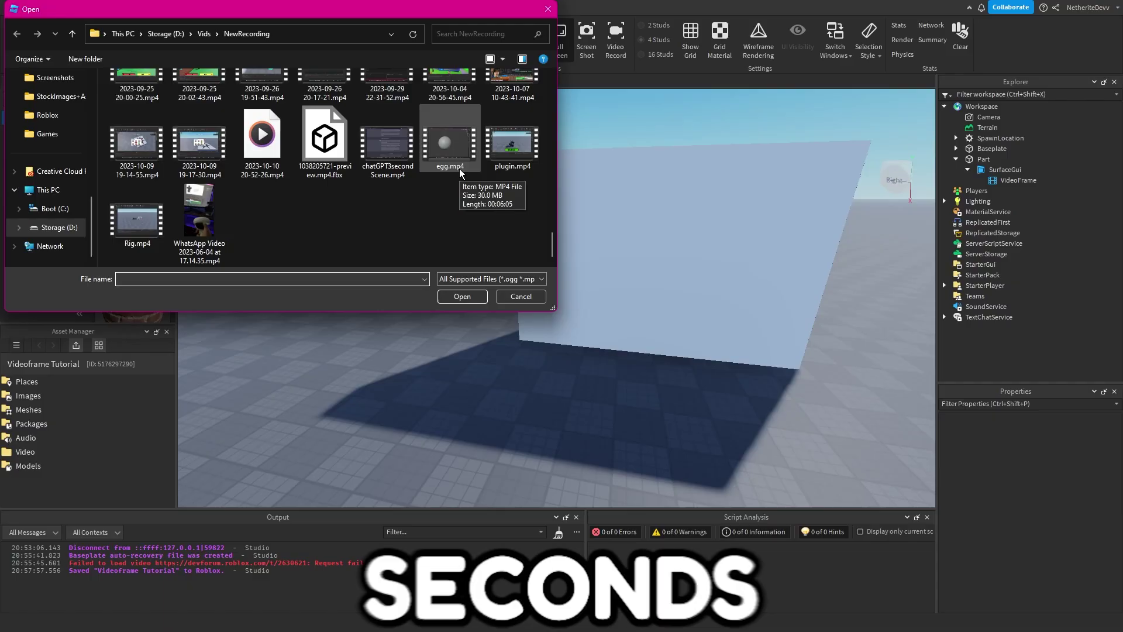
pyautogui.scroll(1, 135, 118)
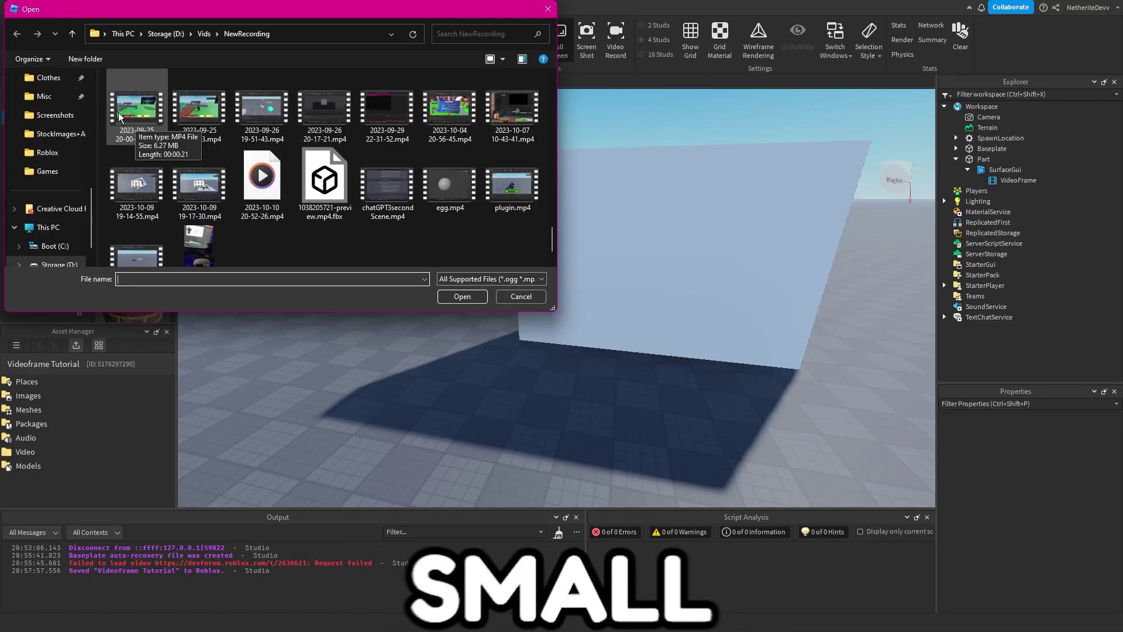
pyautogui.doubleClick(131, 116)
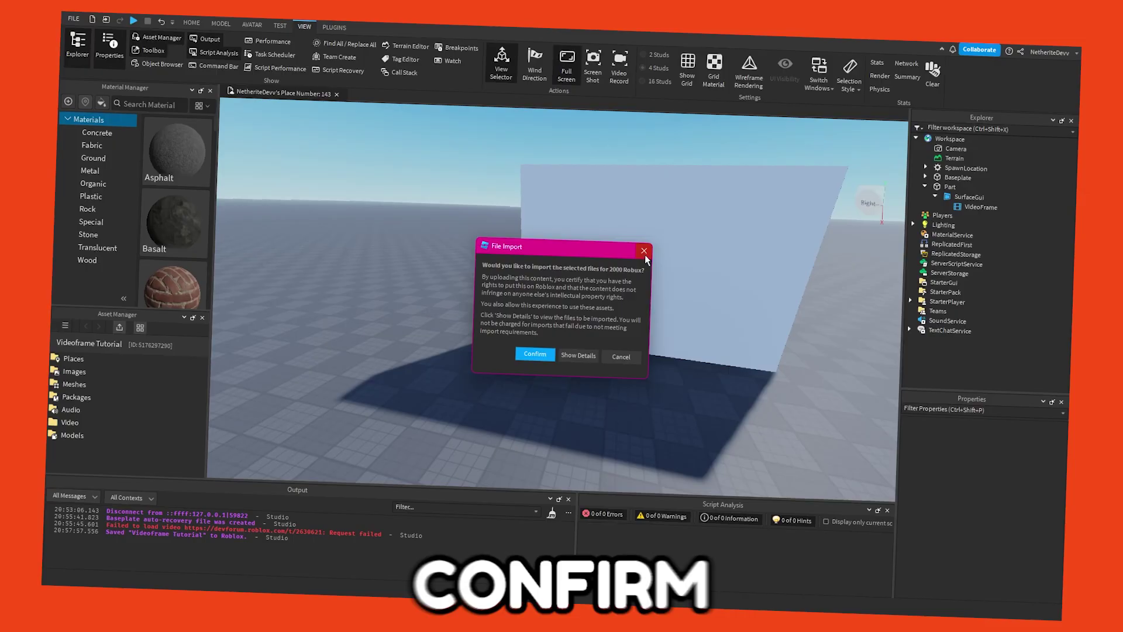
pyautogui.click(646, 255)
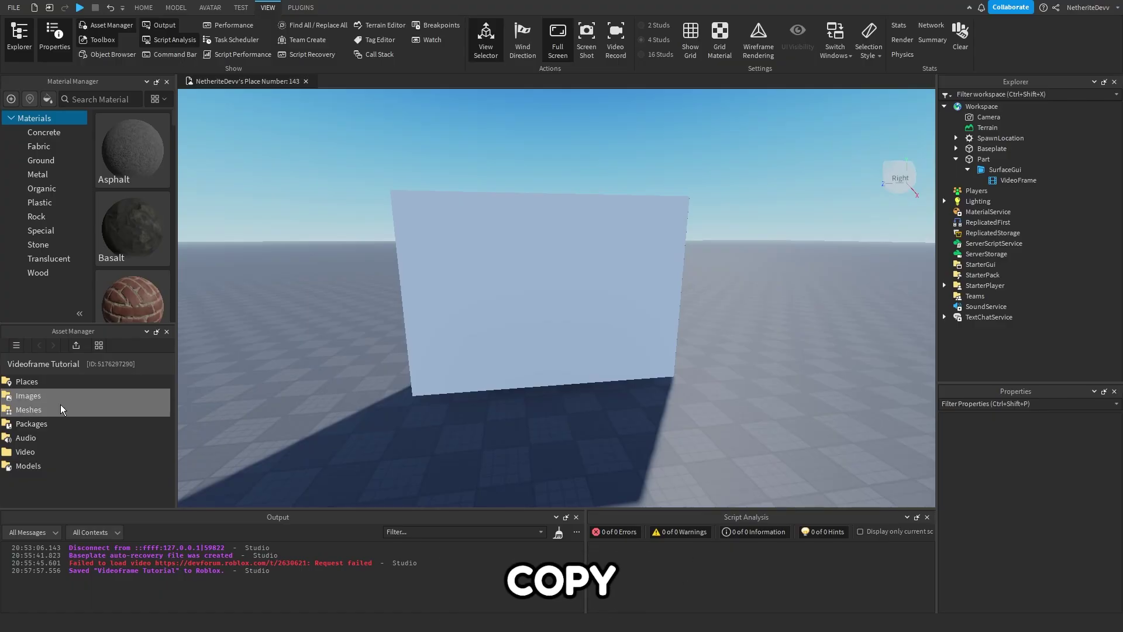
pyautogui.click(1019, 180)
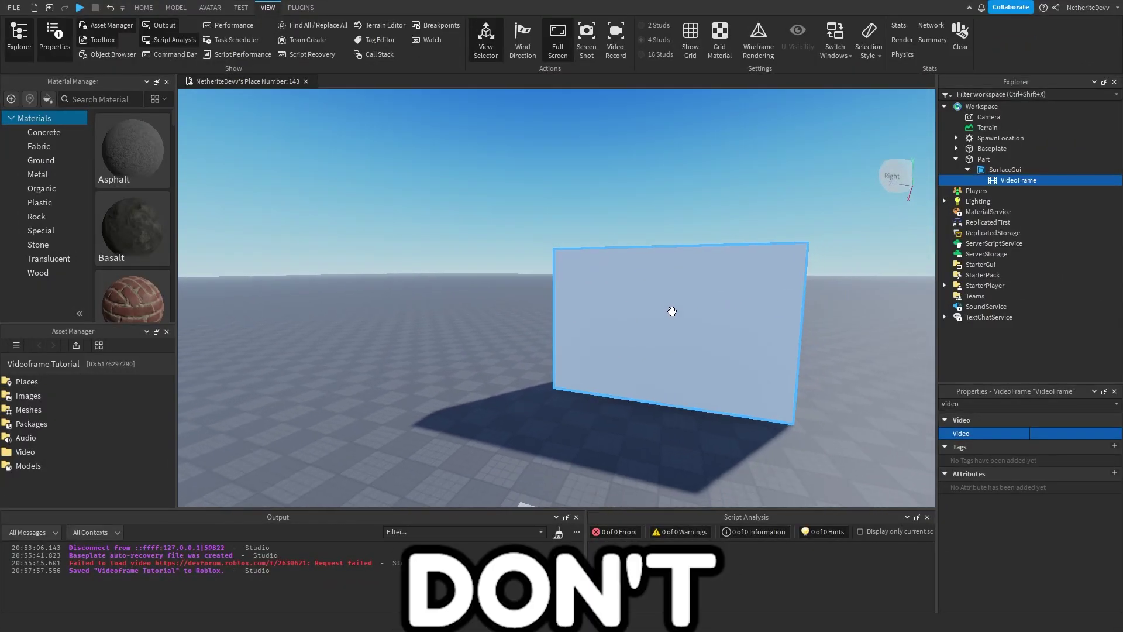
pyautogui.scroll(-2, 690, 305)
pyautogui.moveTo(715, 296); pyautogui.dragTo(733, 304, button='right')
pyautogui.press('s')
pyautogui.press('d')
pyautogui.press('w')
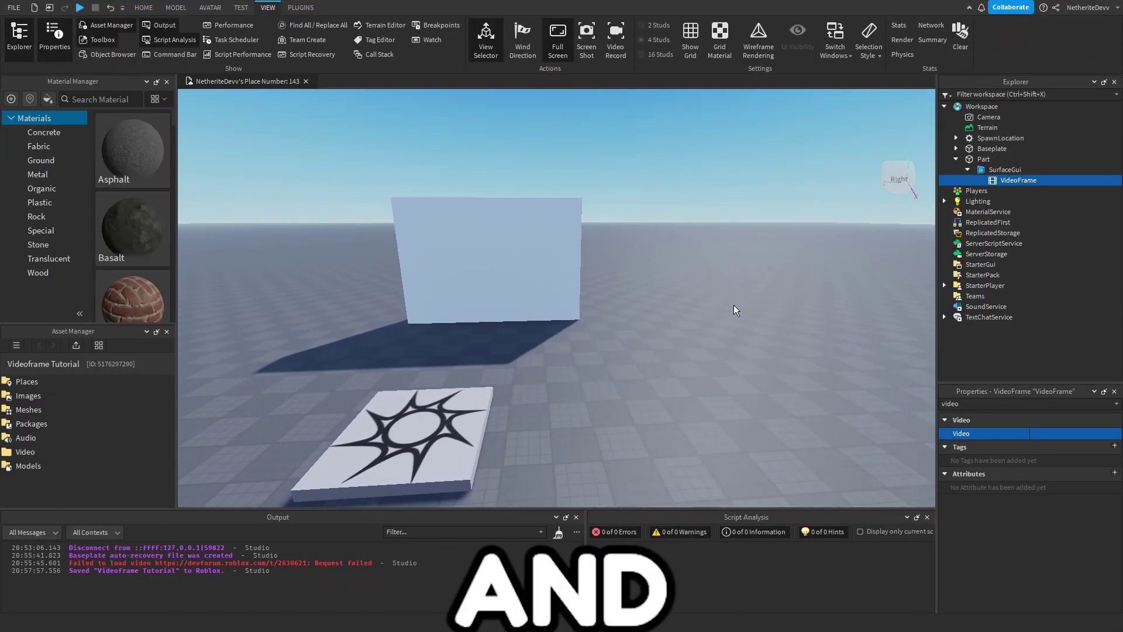
pyautogui.press('a')
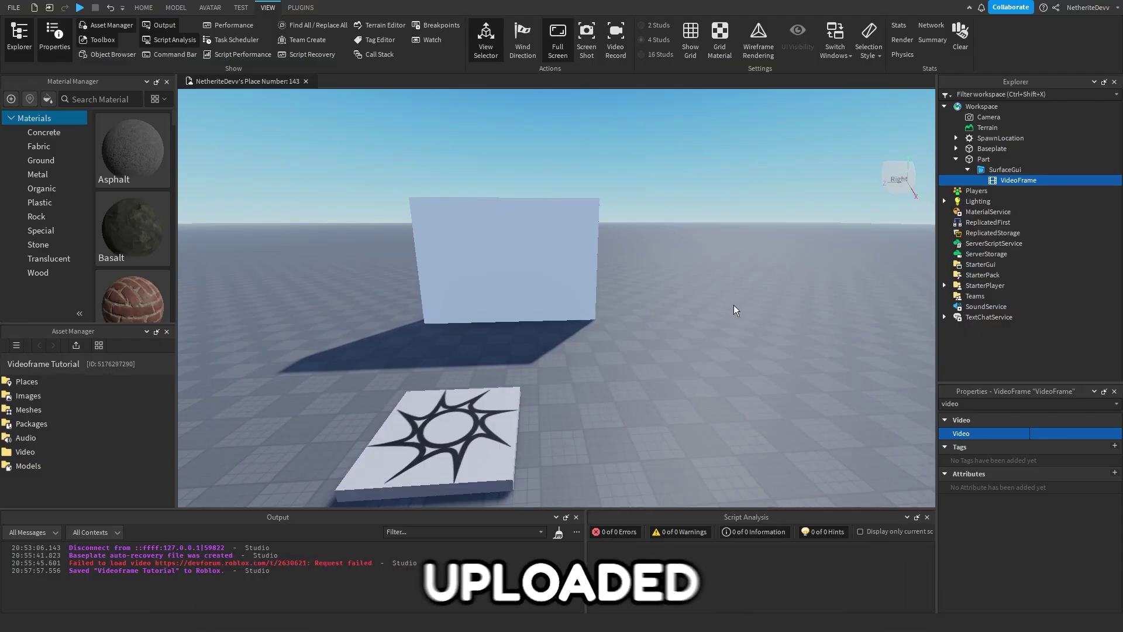
pyautogui.moveTo(734, 305); pyautogui.dragTo(677, 304, button='right')
pyautogui.press('w')
pyautogui.press('d')
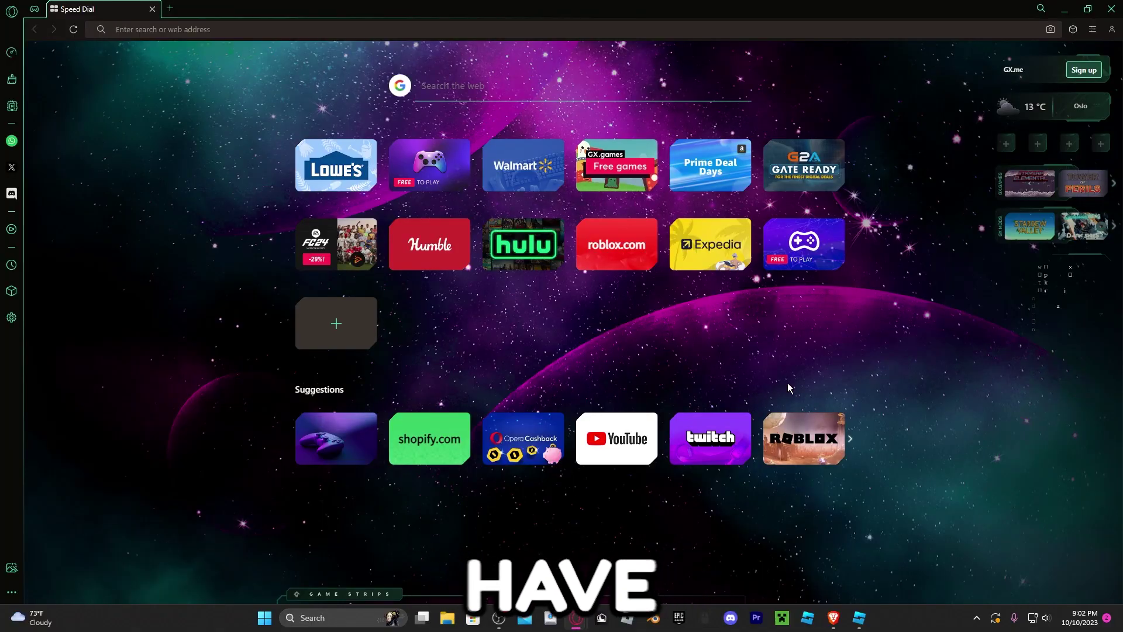
# Switch to the Opera web browser and go to the Creator Hub at create.roblox.com
pyautogui.write('create')
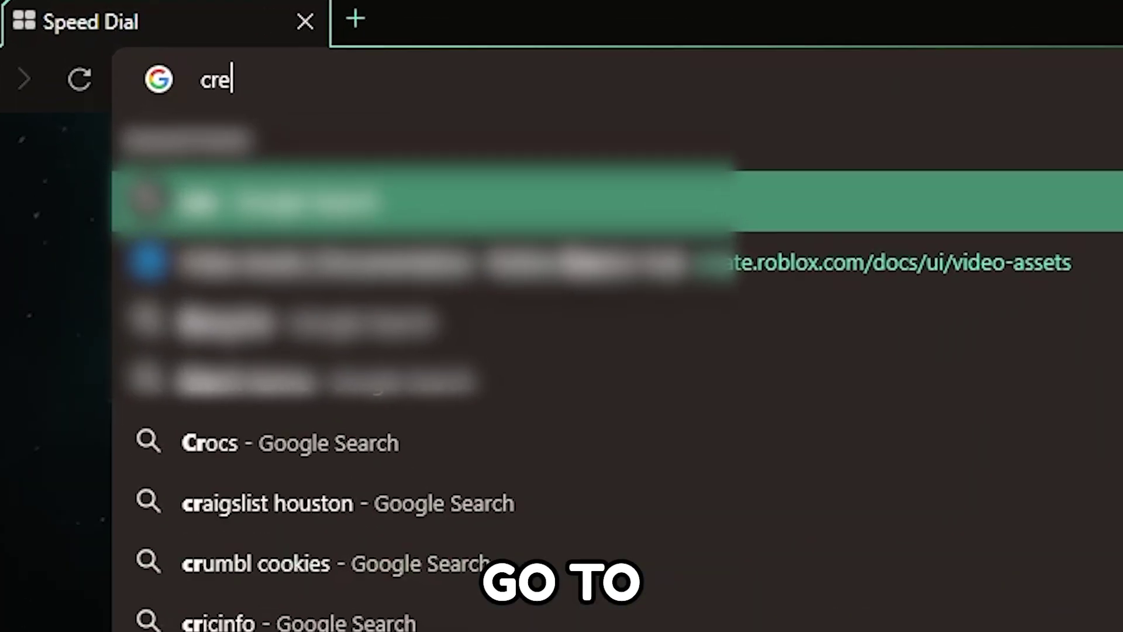
pyautogui.write('.roblox.com')
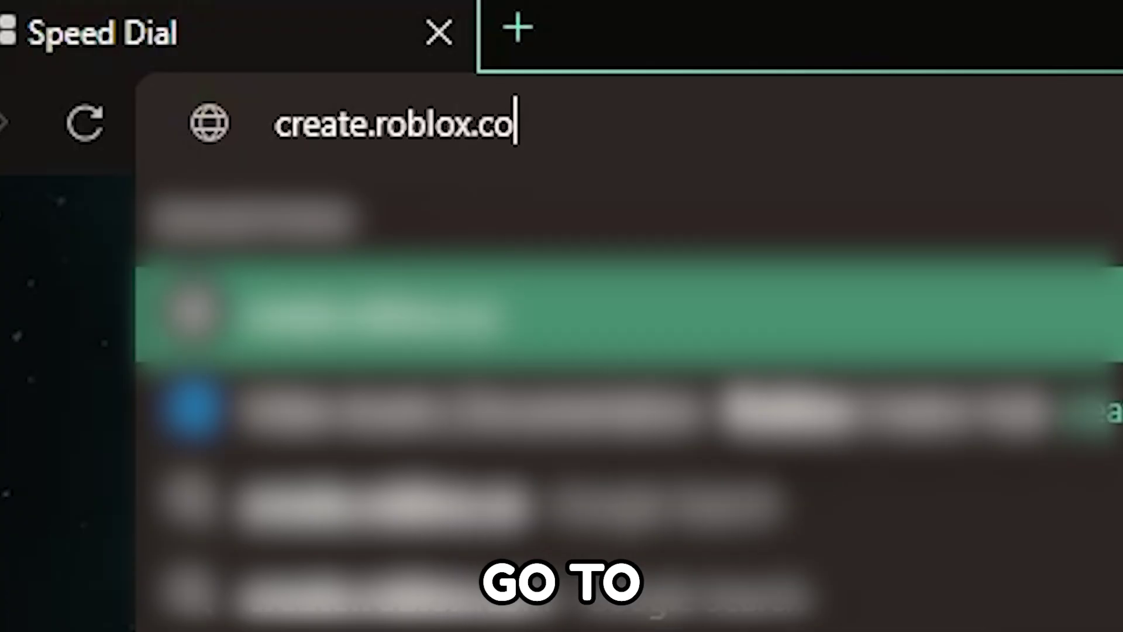
pyautogui.press('Return')
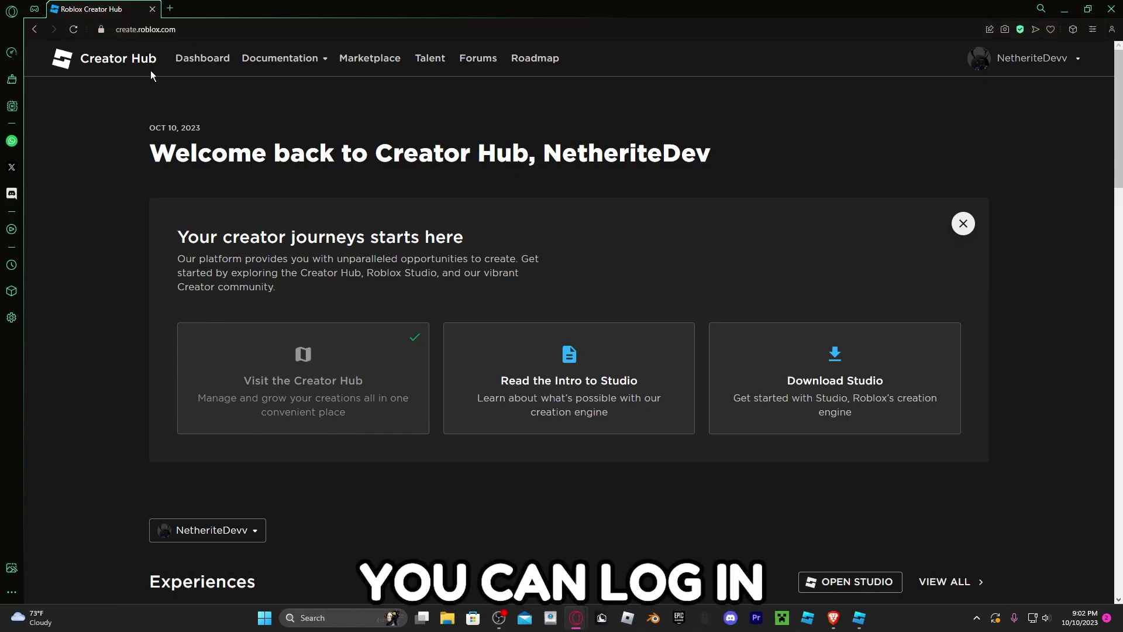
# Browse the videos in the Creator Hub Marketplace and add the Ocean Boat Cartoon video to the inventory
pyautogui.click(364, 59)
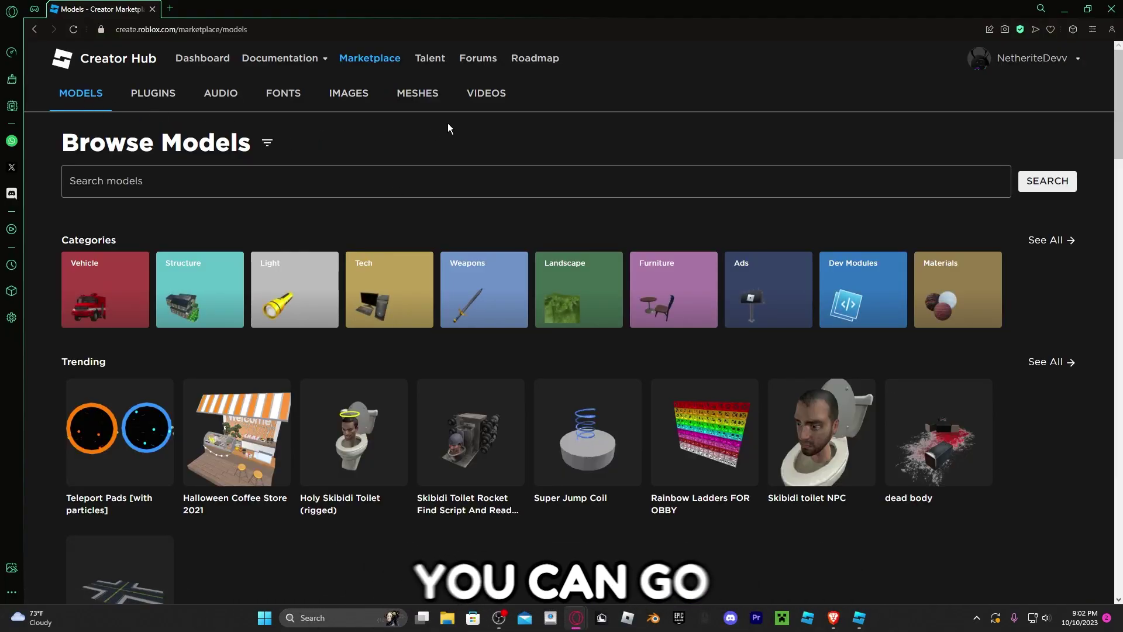
pyautogui.click(485, 95)
pyautogui.scroll(-1, 524, 212)
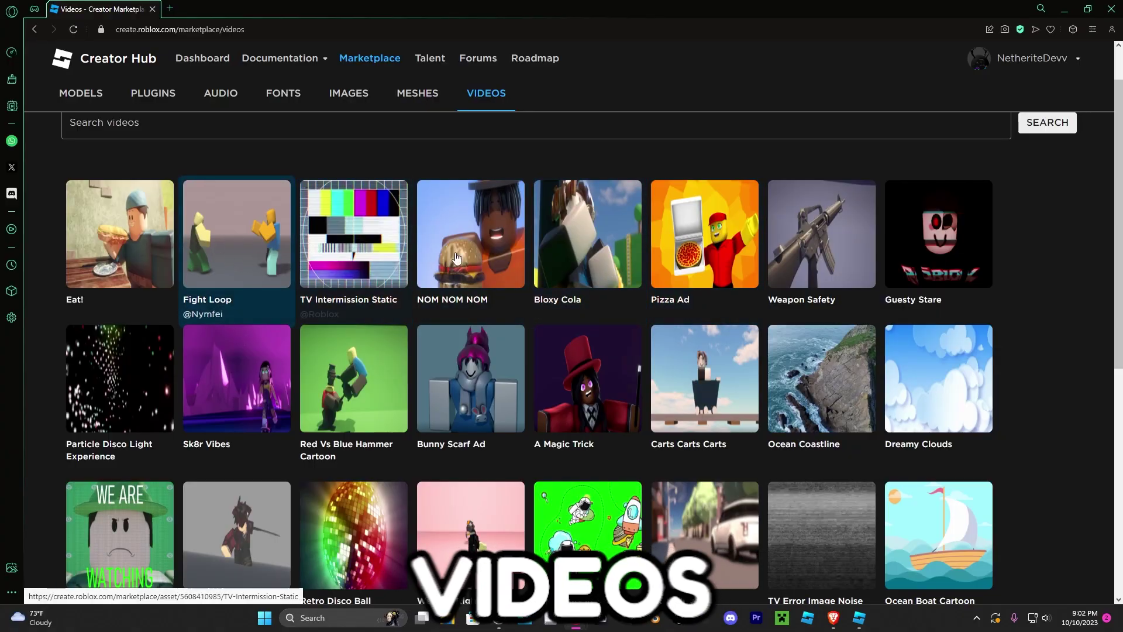
pyautogui.scroll(-5, 858, 308)
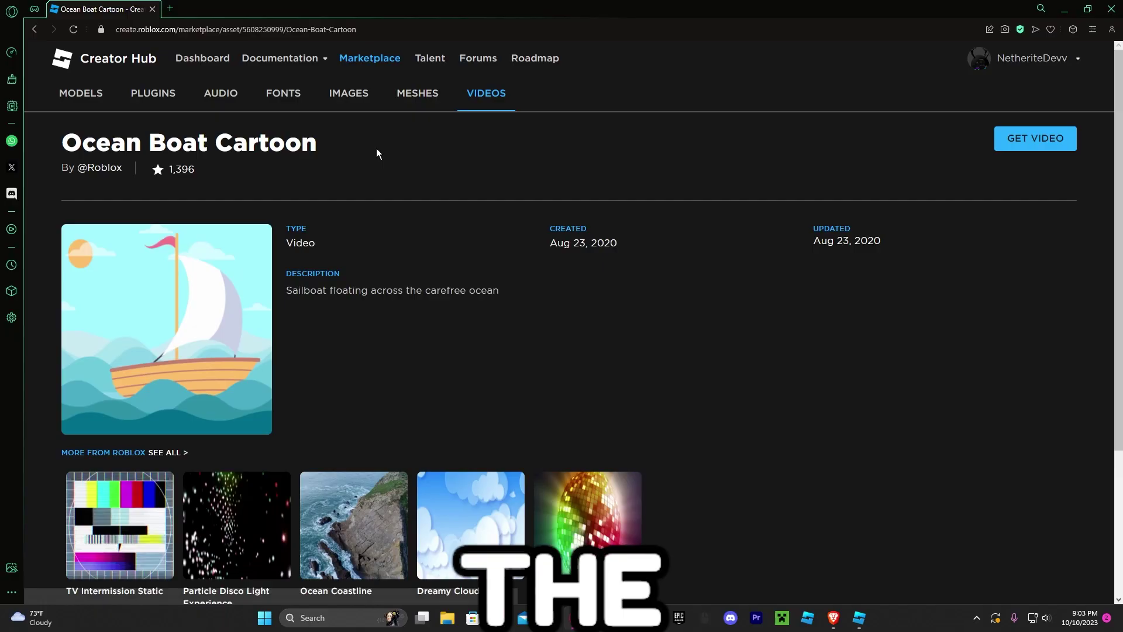
pyautogui.click(1030, 144)
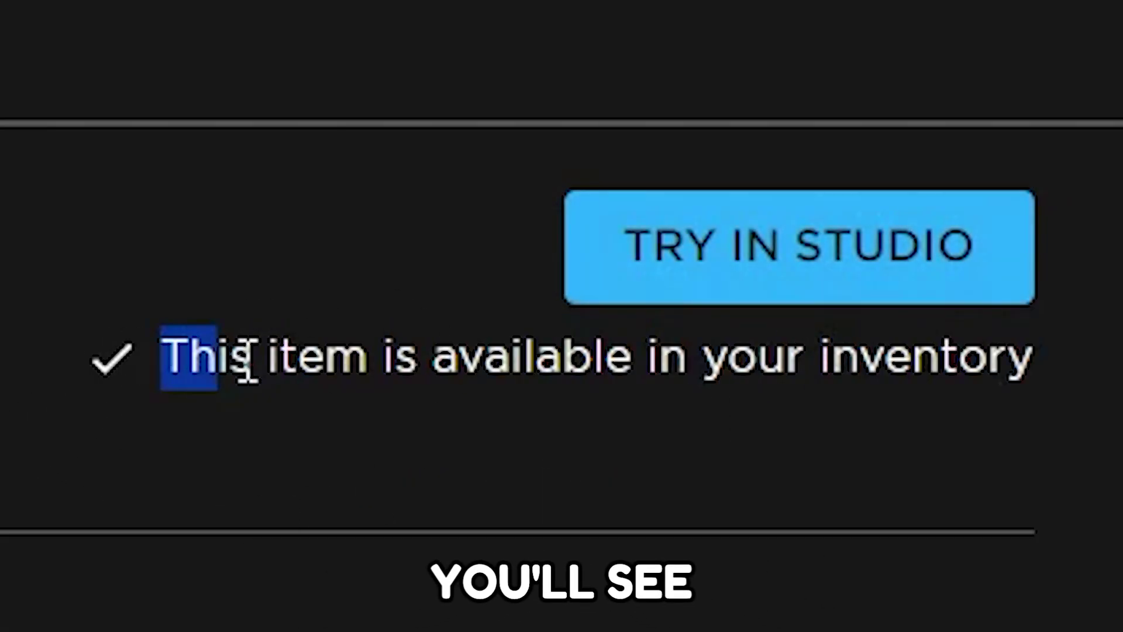
pyautogui.moveTo(248, 361); pyautogui.dragTo(901, 371)
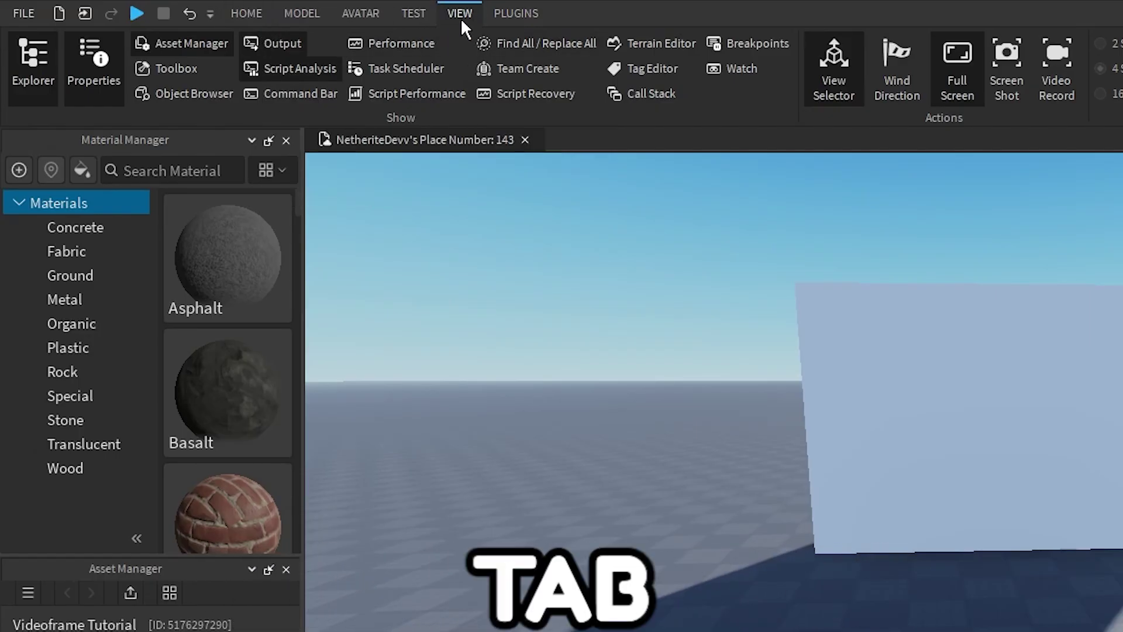
# In Roblox Studio, show the Toolbox inventory's My Videos and copy the asset ID of Ocean Boat Cartoon
pyautogui.click(184, 67)
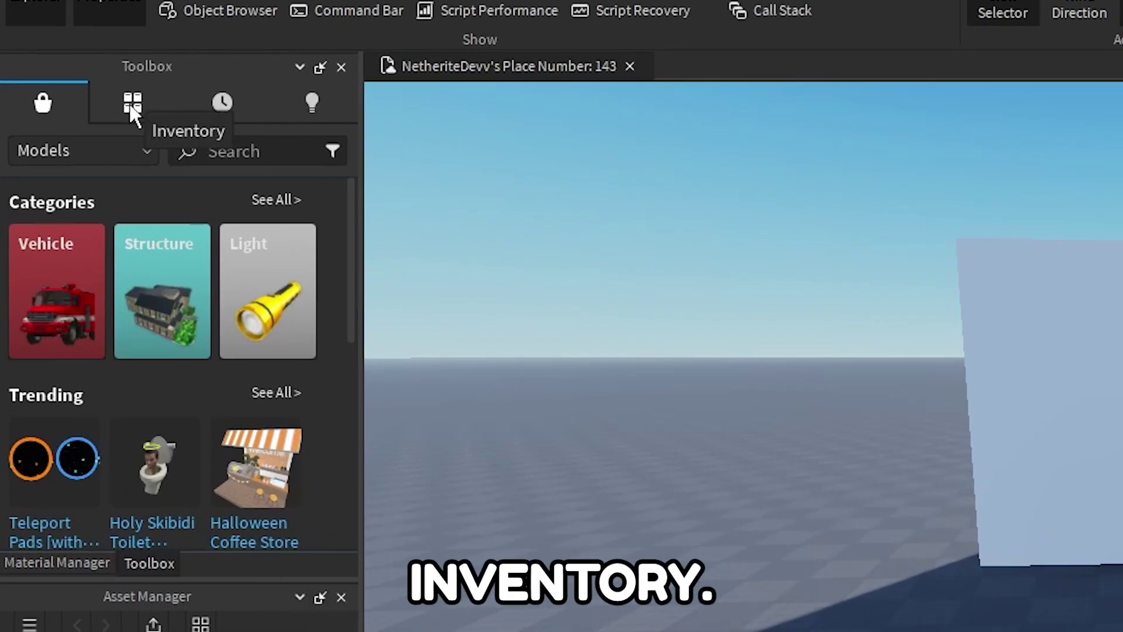
pyautogui.click(131, 105)
pyautogui.click(62, 155)
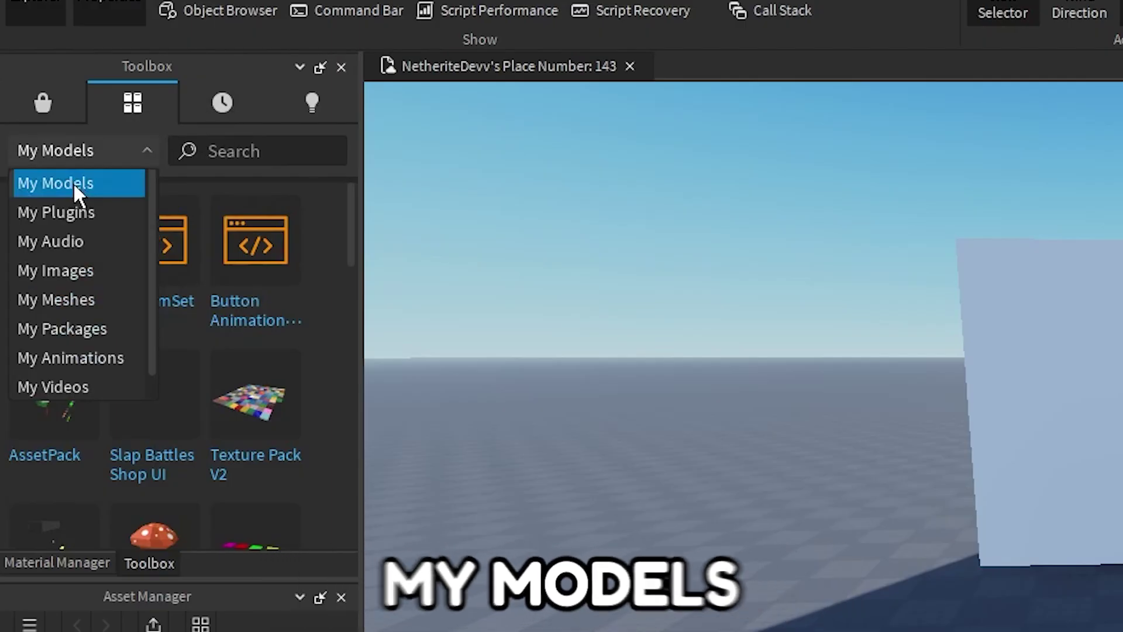
pyautogui.click(48, 387)
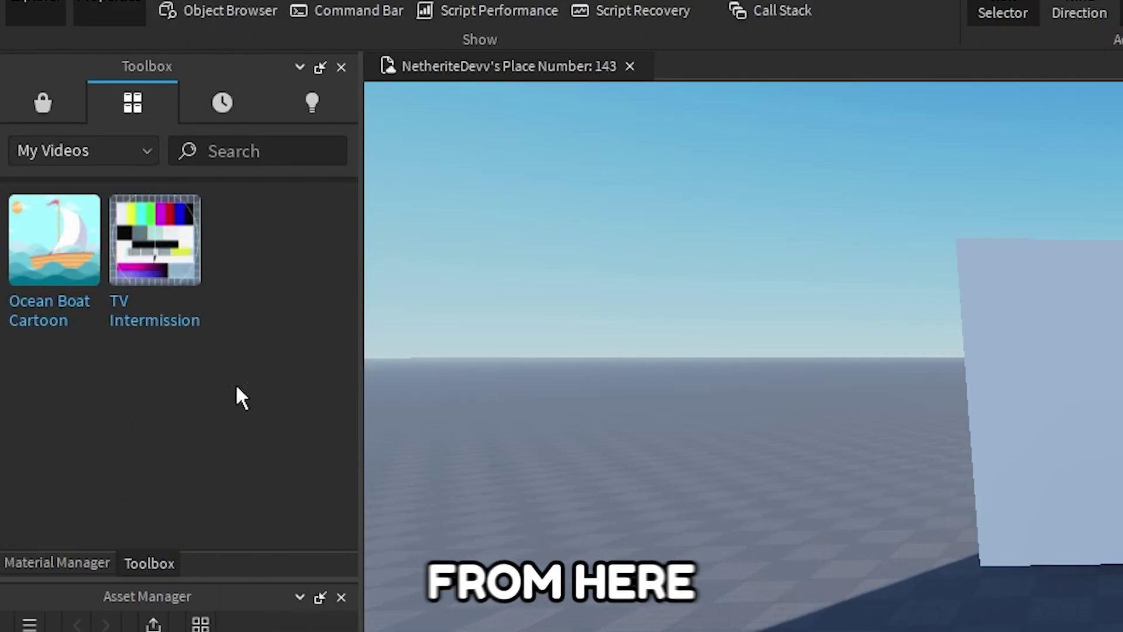
pyautogui.moveTo(101, 295)
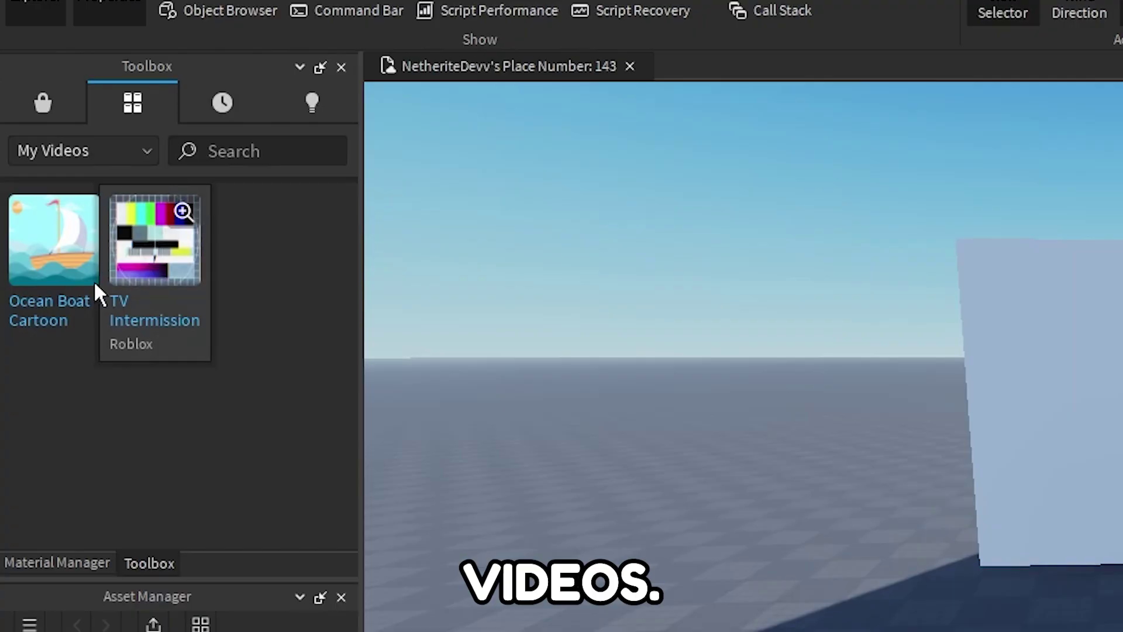
pyautogui.rightClick(54, 258)
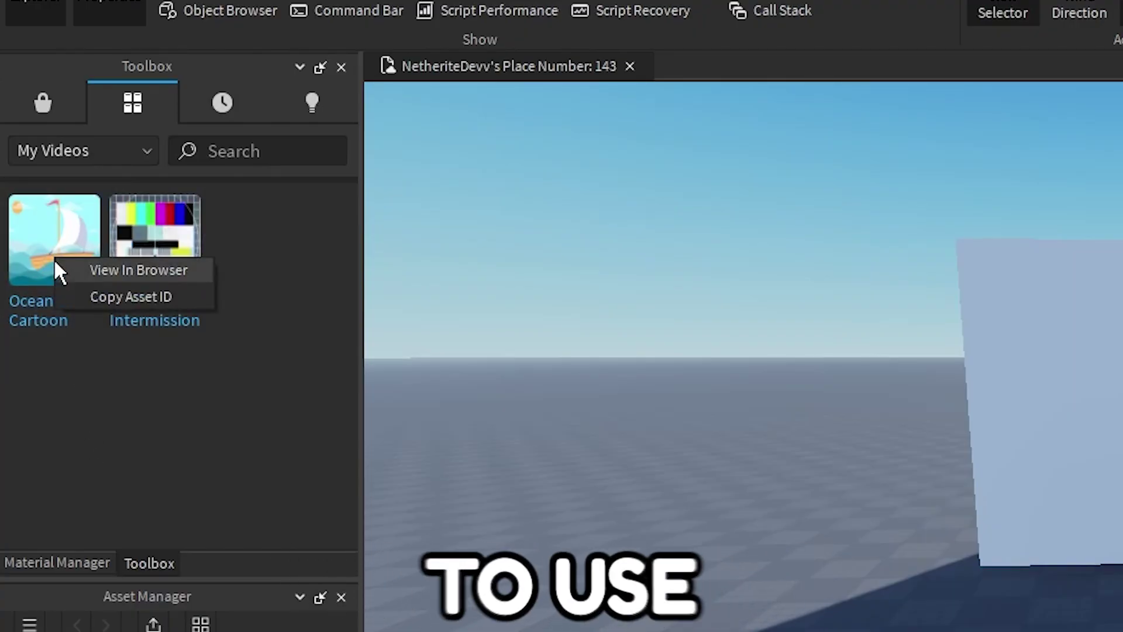
pyautogui.click(98, 298)
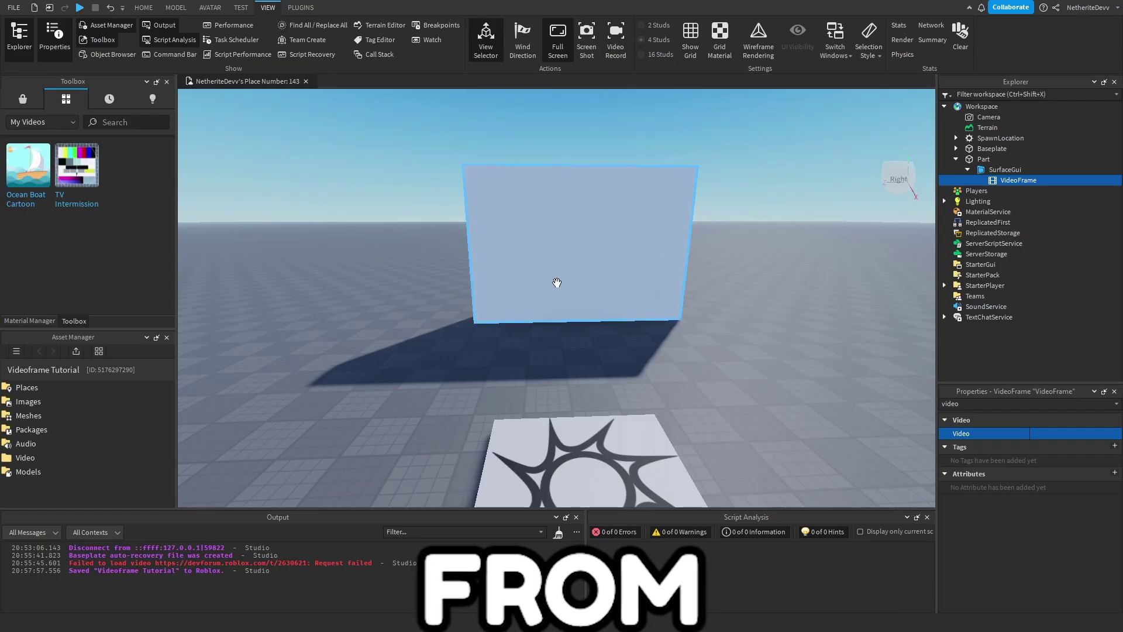
pyautogui.click(617, 254)
pyautogui.click(997, 183)
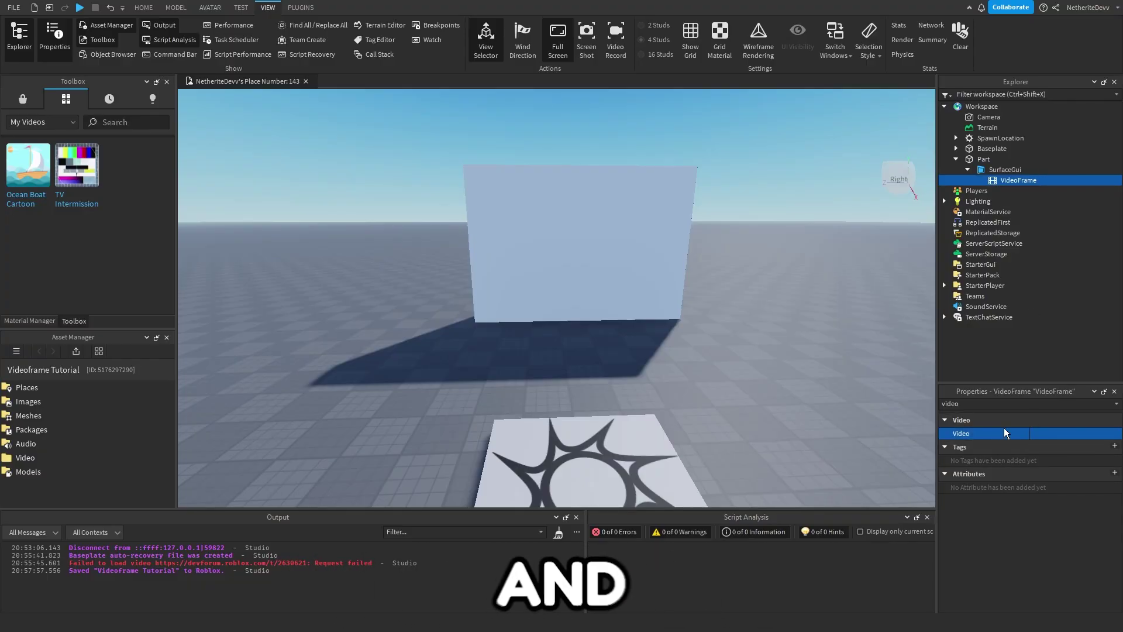
pyautogui.press('BackSpace')
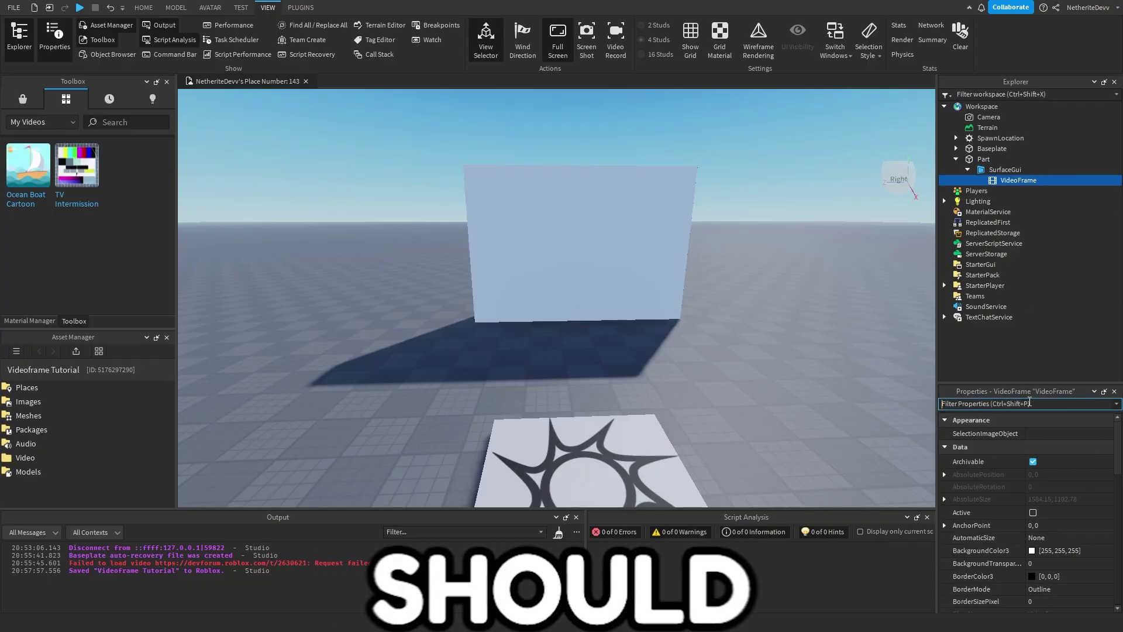
pyautogui.scroll(-6, 1054, 467)
pyautogui.scroll(-6, 1053, 494)
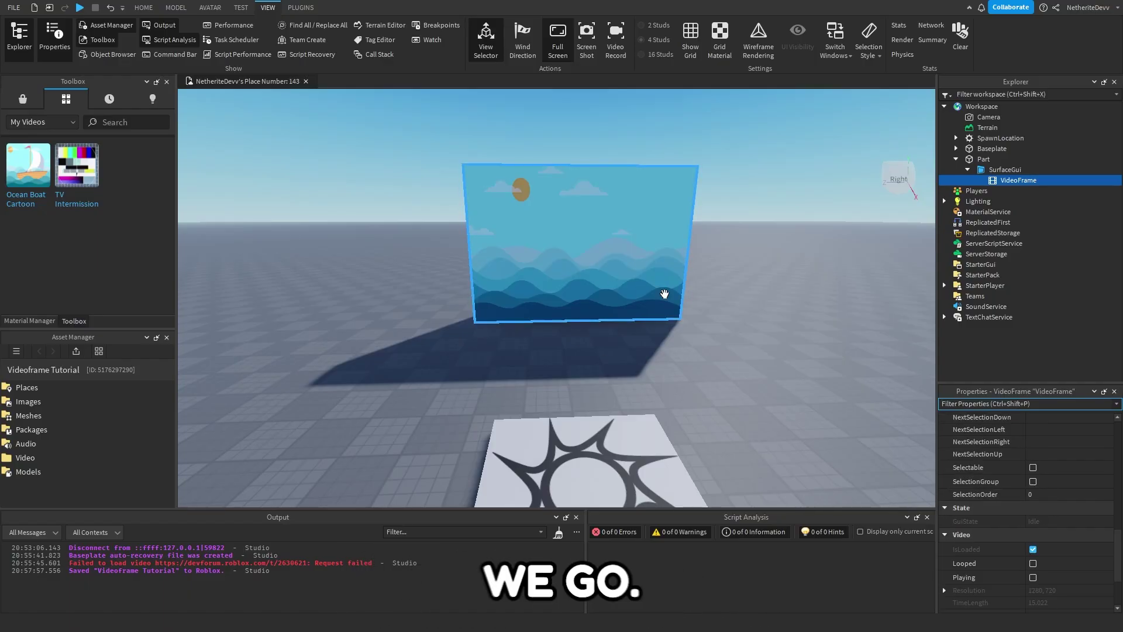
pyautogui.moveTo(665, 294); pyautogui.dragTo(527, 353, button='right')
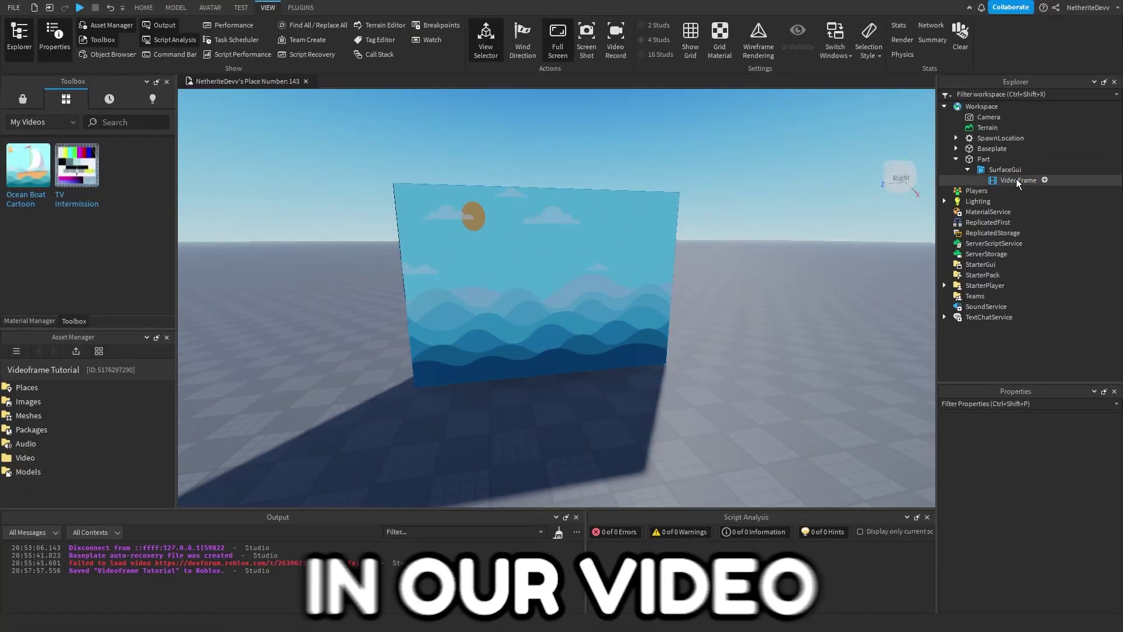
# Enable the Playing and Looped properties of the VideoFrame
pyautogui.click(1016, 181)
pyautogui.scroll(-10, 1032, 548)
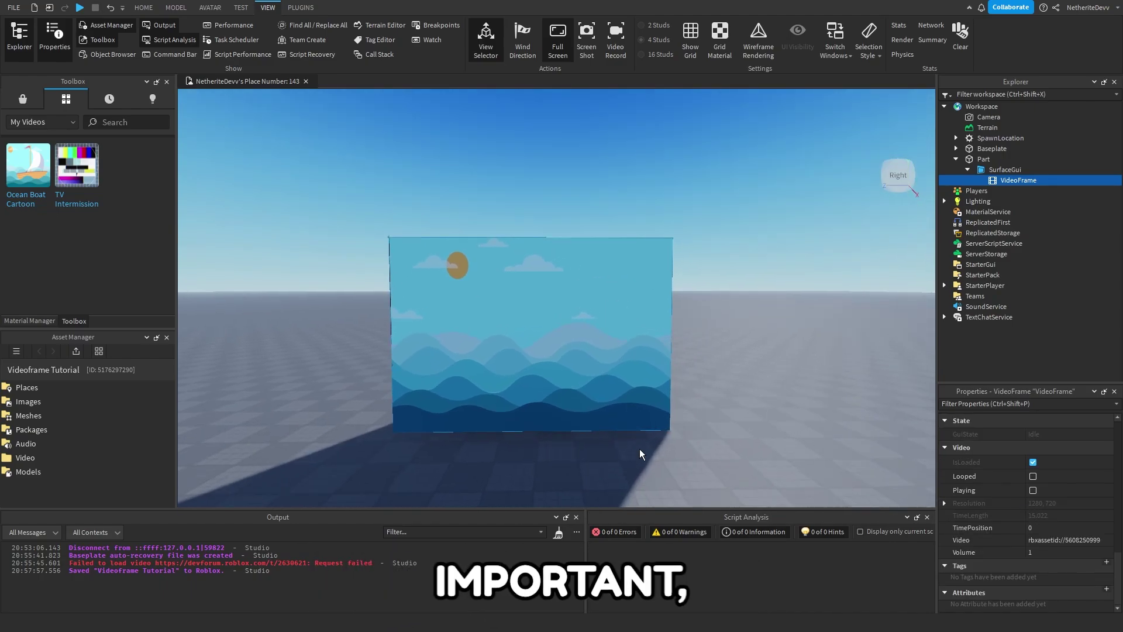
pyautogui.scroll(5, 639, 454)
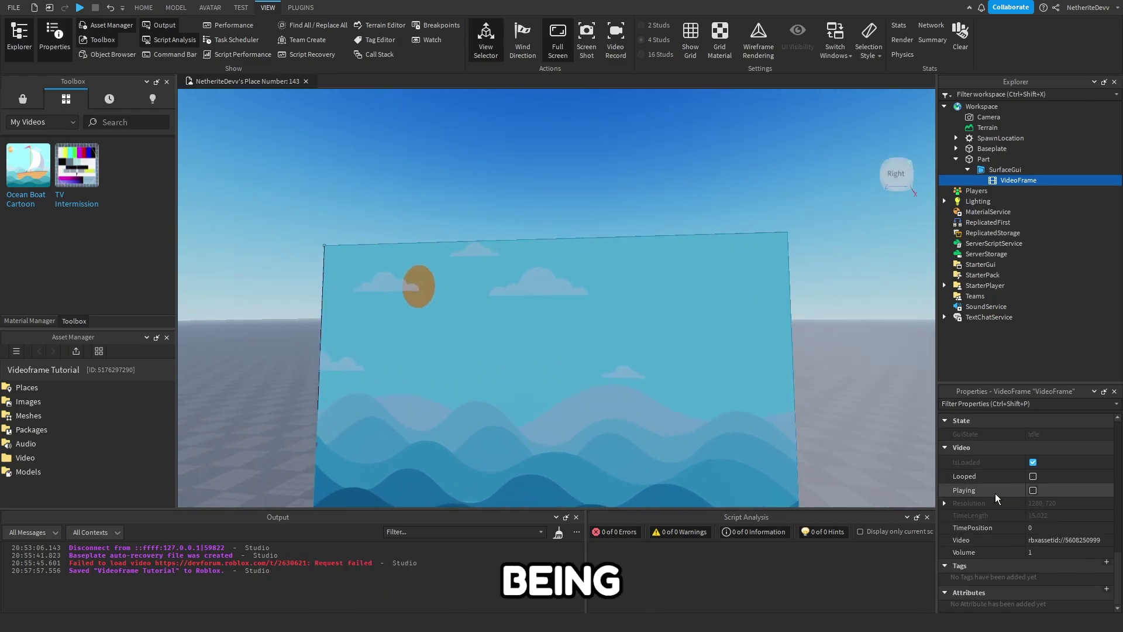
pyautogui.click(1033, 490)
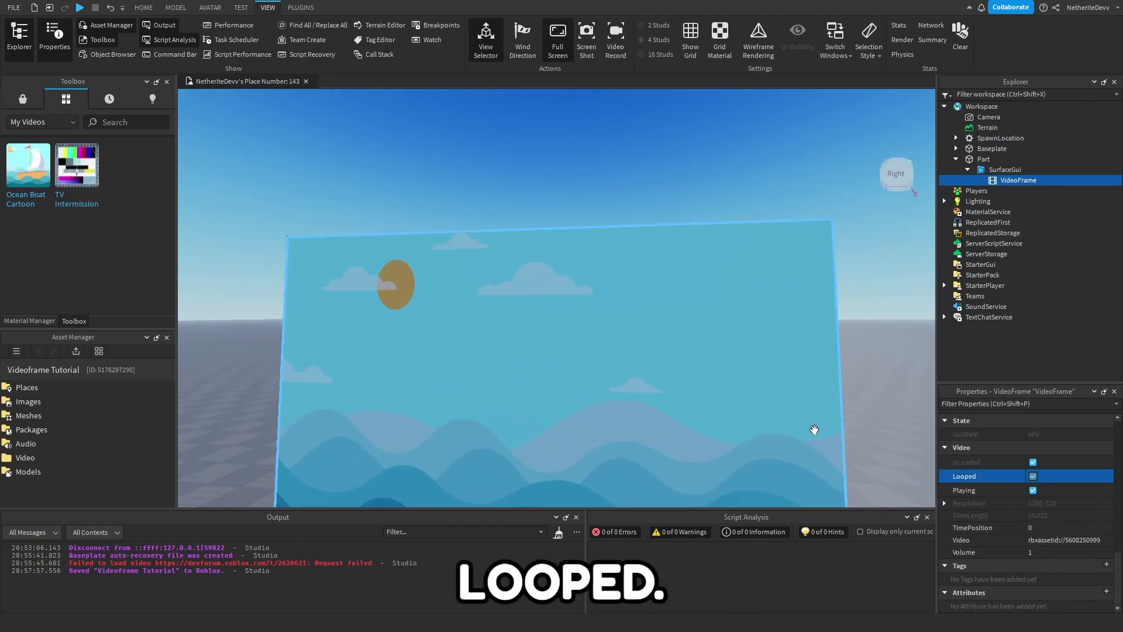
pyautogui.scroll(-8, 814, 430)
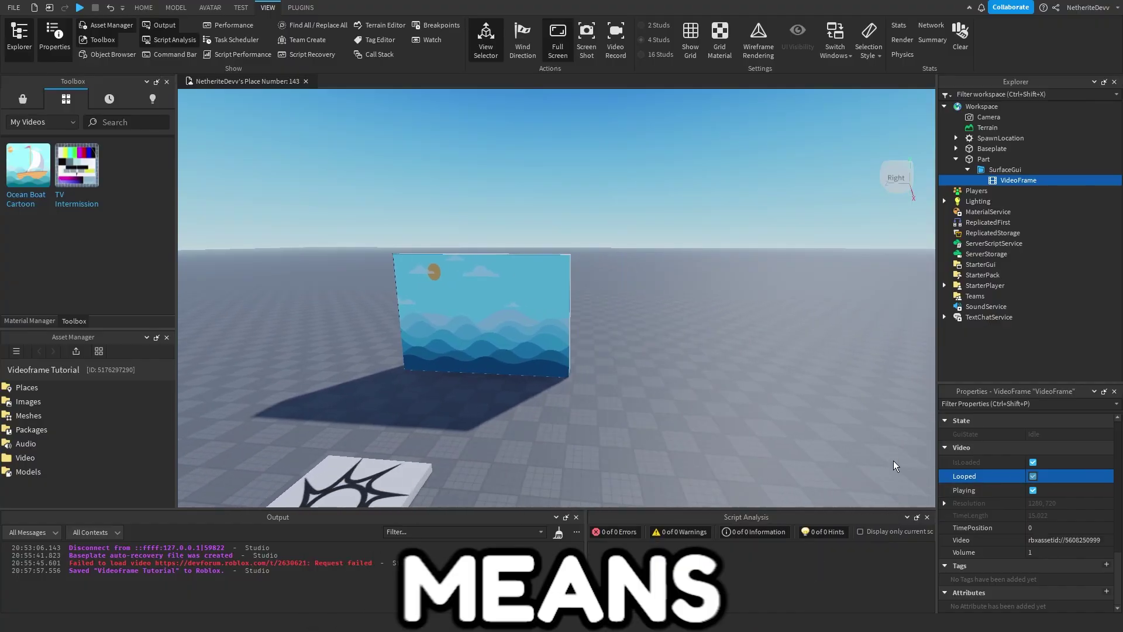
pyautogui.press('w')
pyautogui.press('d')
pyautogui.press('a')
pyautogui.press('w')
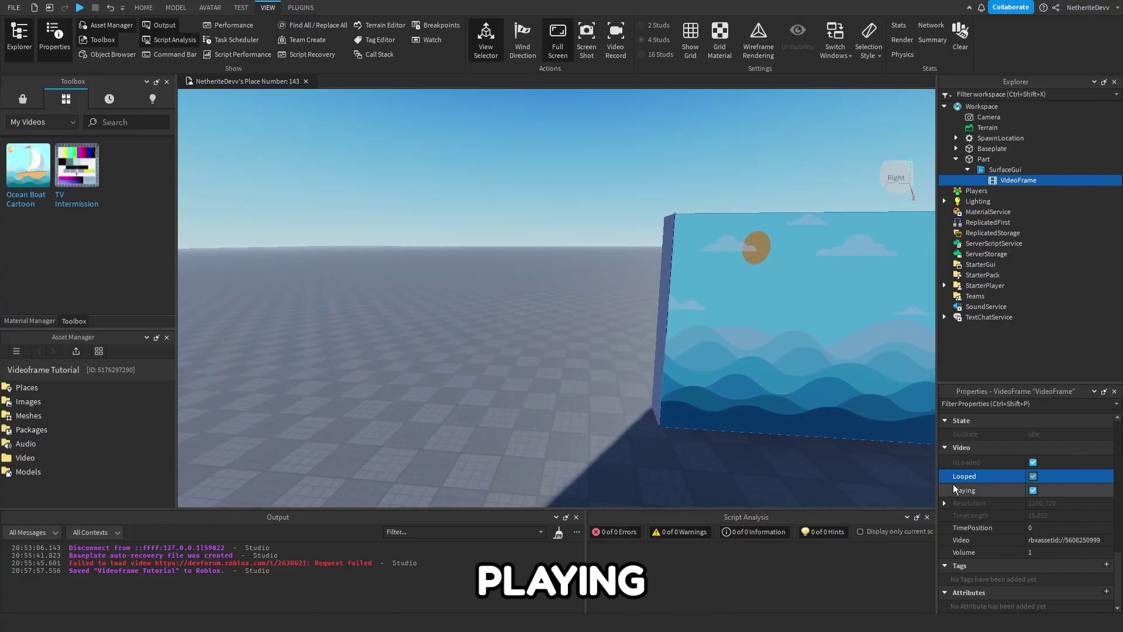
pyautogui.moveTo(831, 427); pyautogui.dragTo(918, 439, button='right')
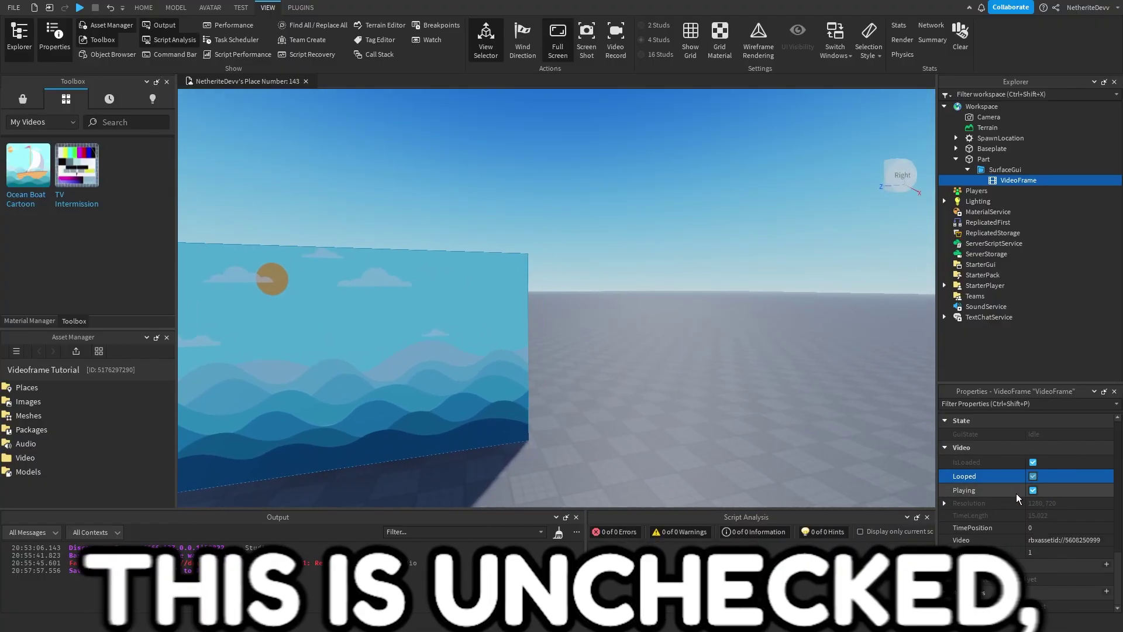
pyautogui.press('w')
pyautogui.press('a')
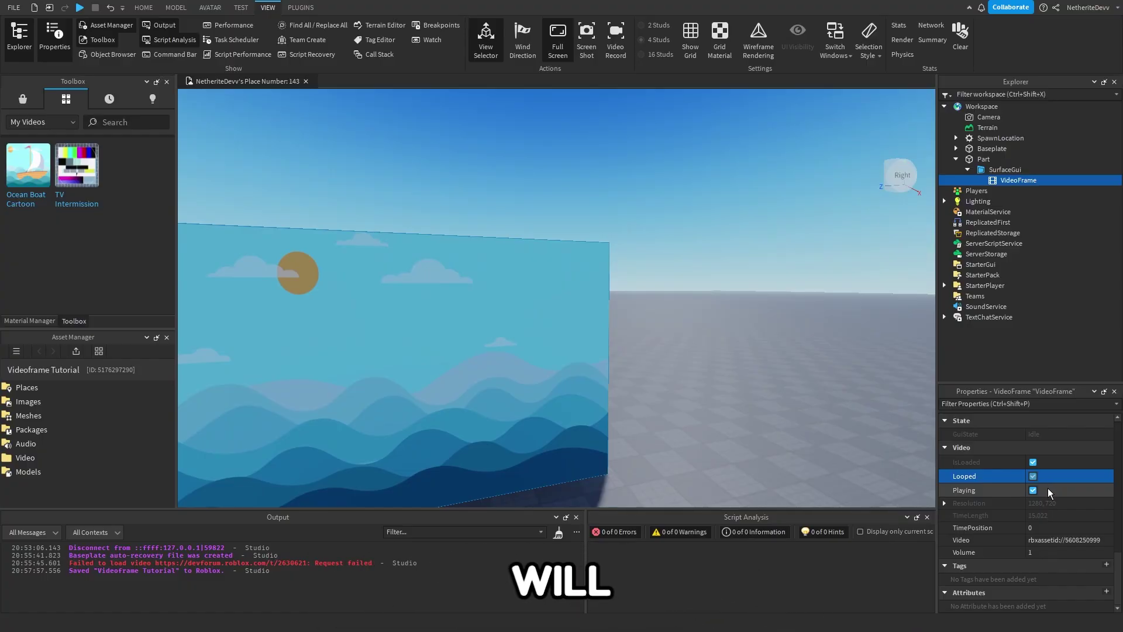
pyautogui.moveTo(814, 463); pyautogui.dragTo(839, 468, button='right')
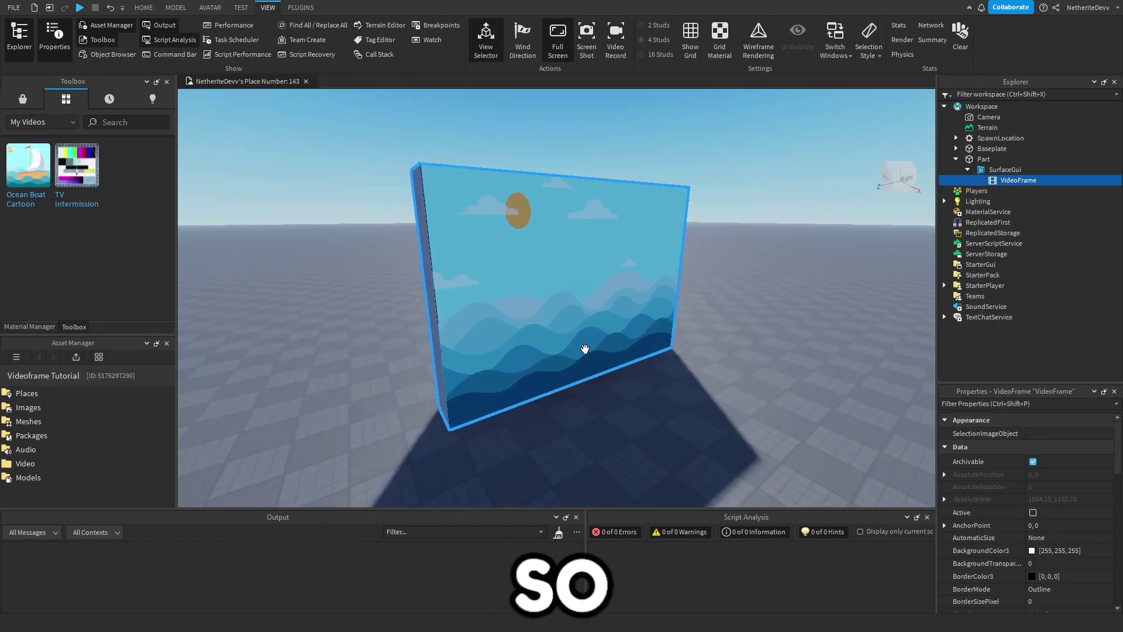
# Start a play test and walk the character around the part to watch the video playing on it
pyautogui.click(80, 7)
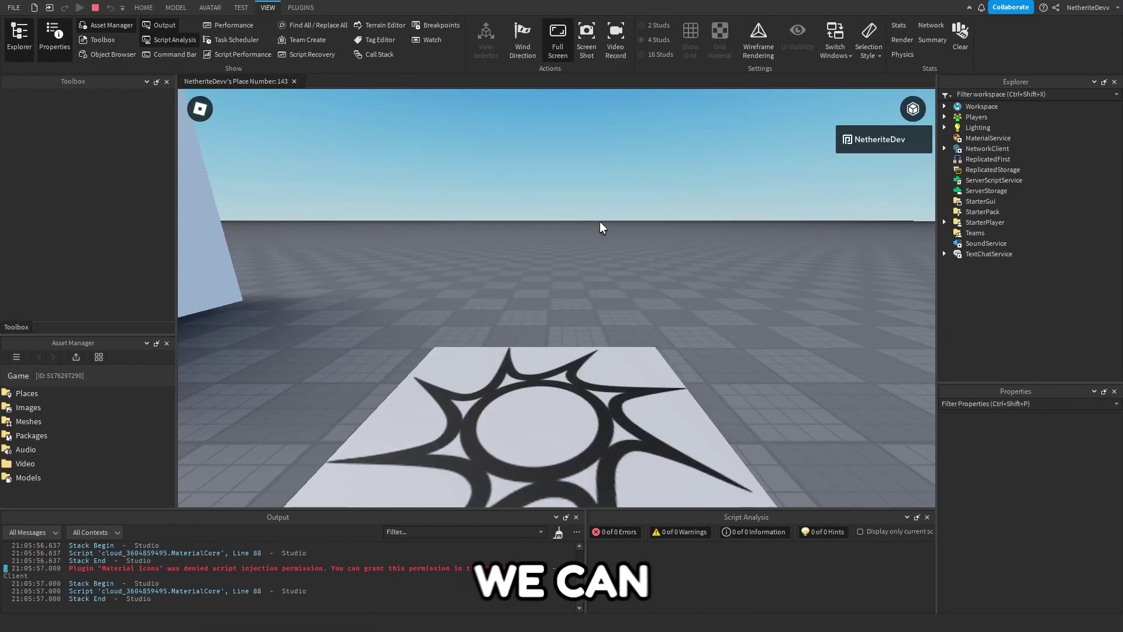
pyautogui.moveTo(600, 223); pyautogui.dragTo(599, 223, button='right')
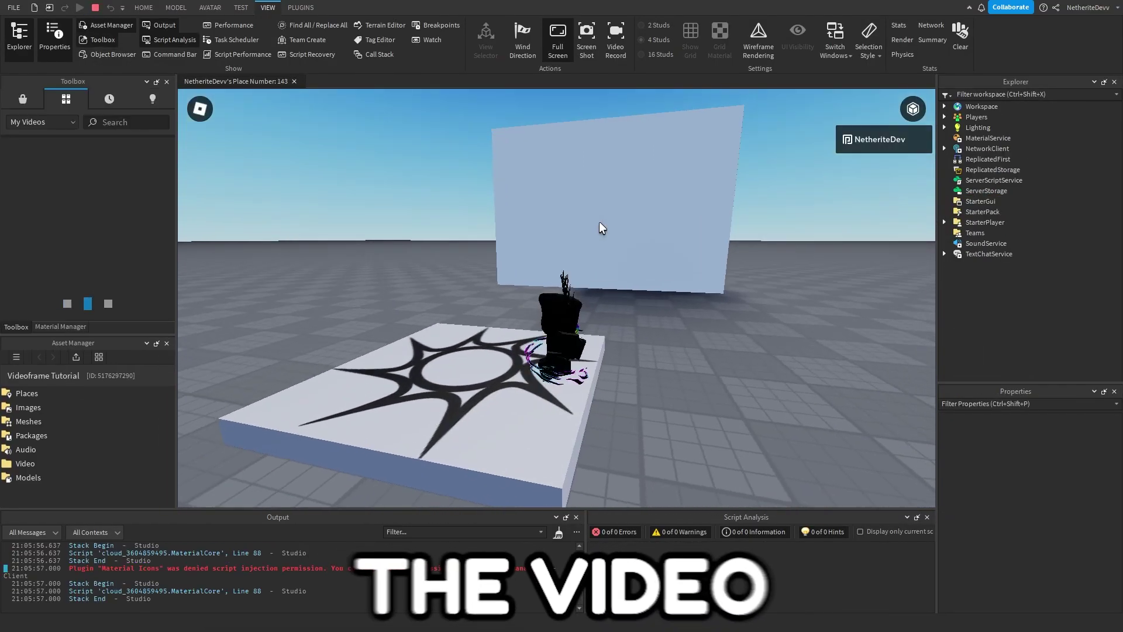
pyautogui.press('w')
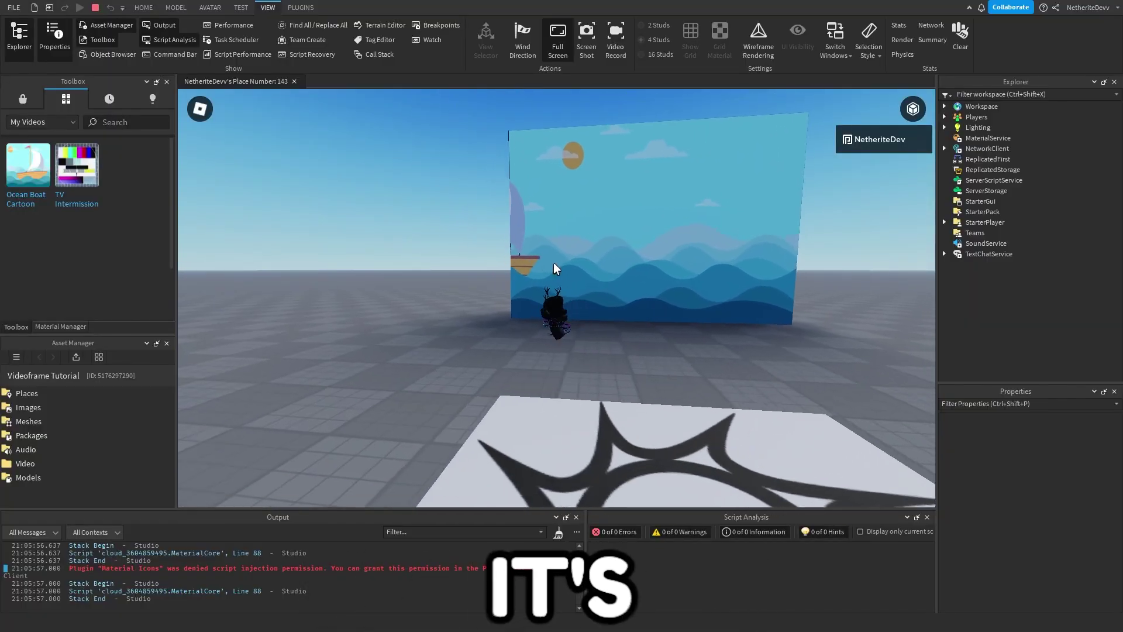
pyautogui.press('a')
pyautogui.press('d')
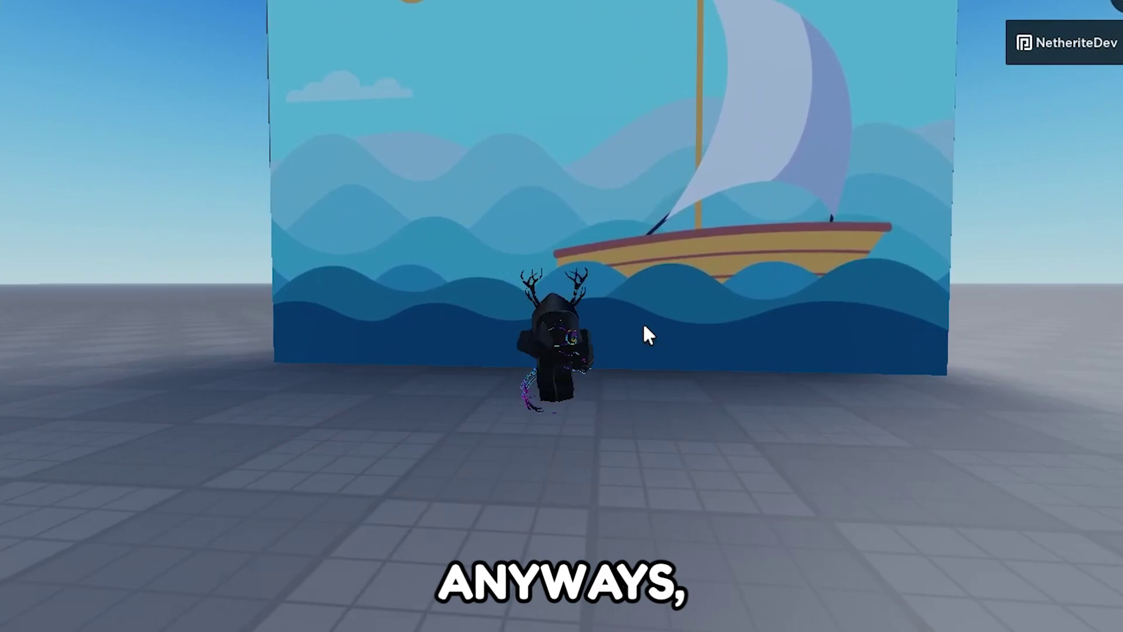
pyautogui.press('s')
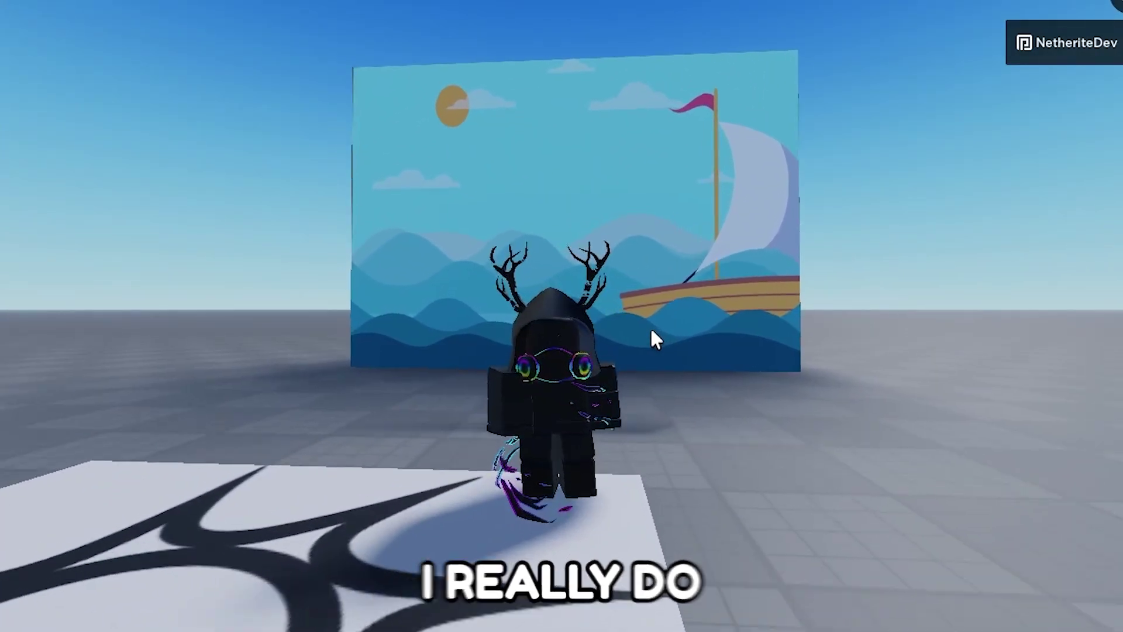
pyautogui.press('w')
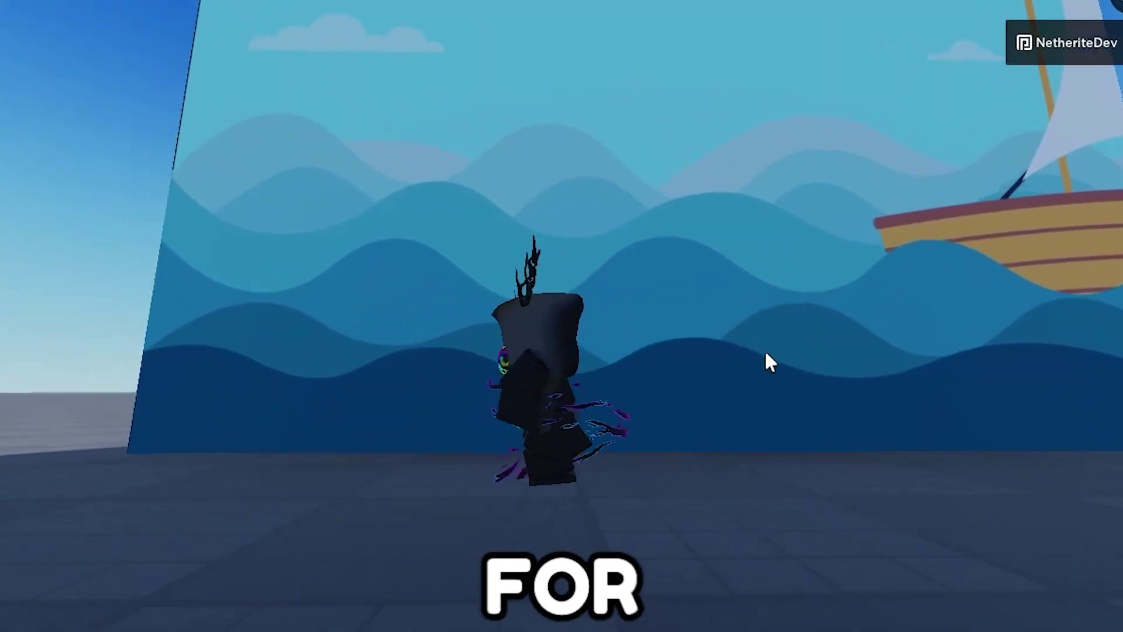
pyautogui.press('s')
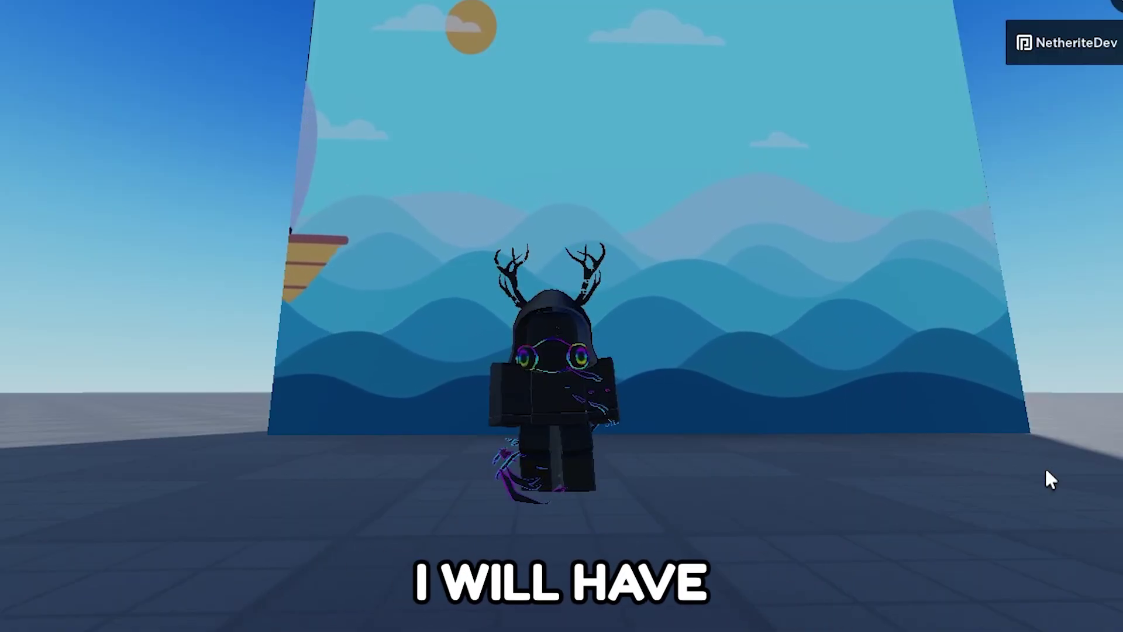
pyautogui.press('w')
pyautogui.moveTo(725, 364); pyautogui.dragTo(725, 363, button='right')
pyautogui.press('w')
pyautogui.press('w')
pyautogui.press('s')
pyautogui.scroll(-2, 724, 363)
pyautogui.press('space')
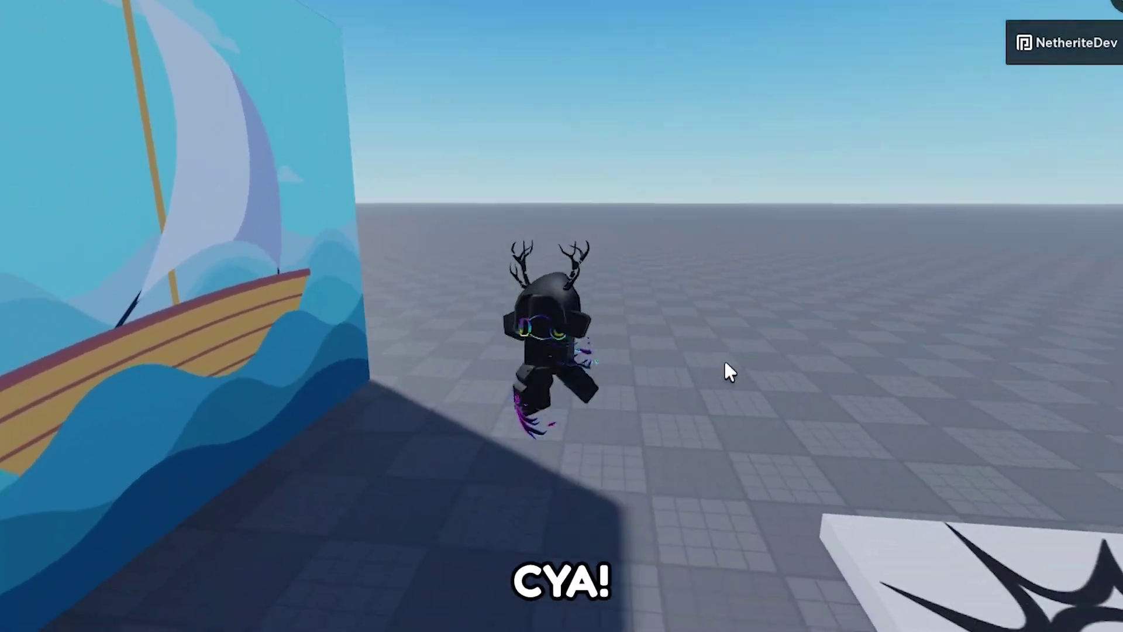